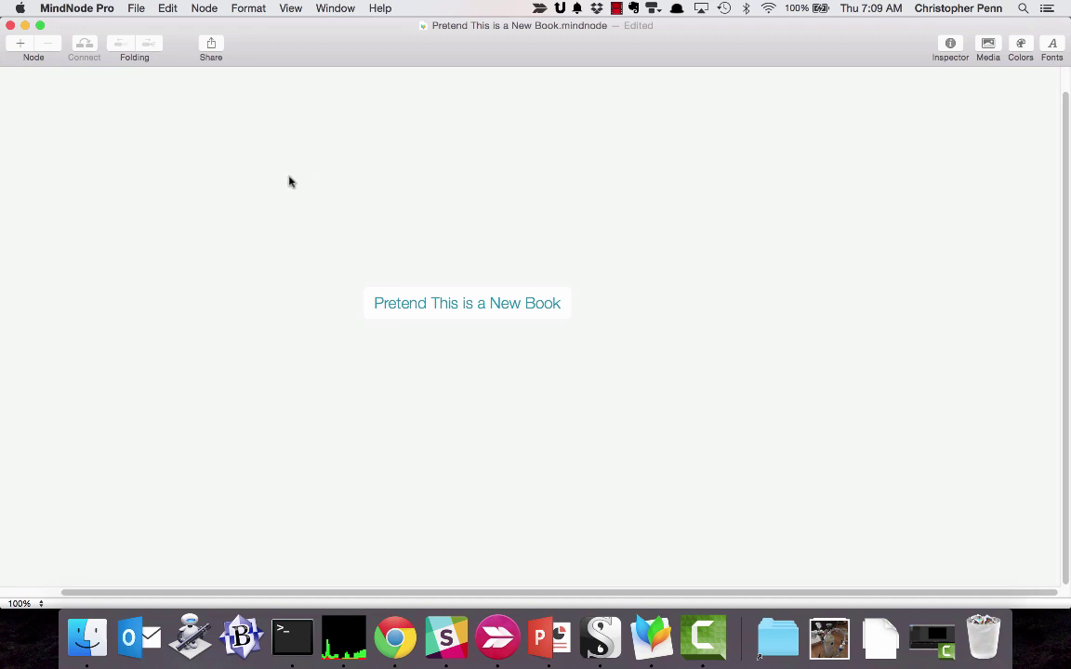
Step: Reposition the central "Pretend This is a New Book" node and give it the child nodes "Customer Problem" and "Chapter 1:"
{"action": "left_click_drag", "start_coordinate": [487, 288], "coordinate": [418, 301]}
{"action": "left_click", "coordinate": [660, 321]}
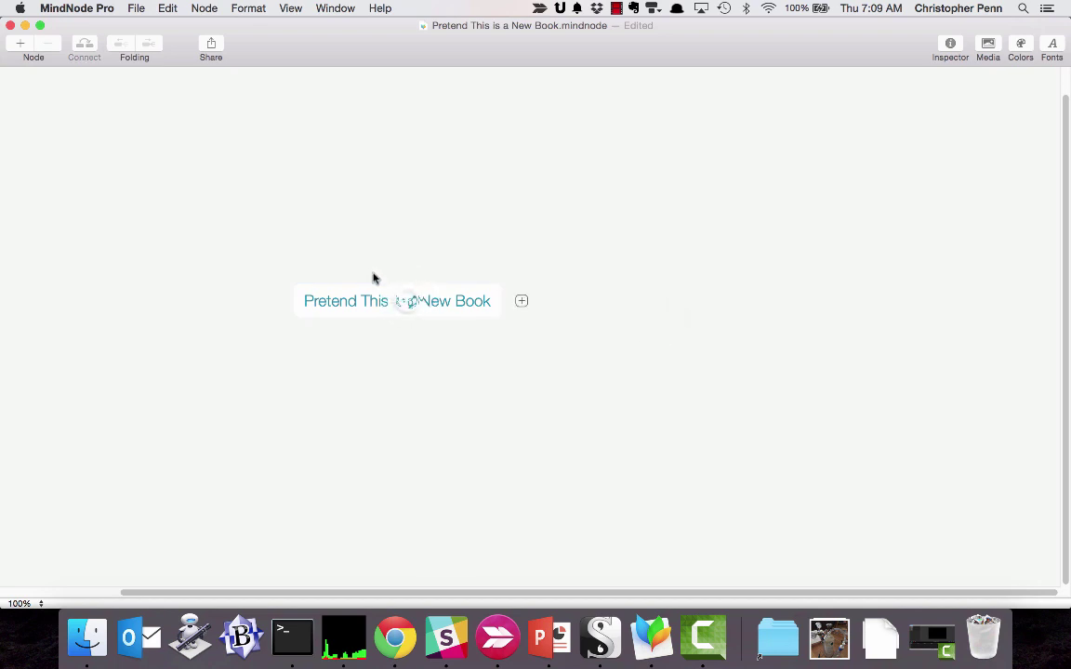
{"action": "left_click", "coordinate": [409, 304]}
{"action": "key", "text": "Tab"}
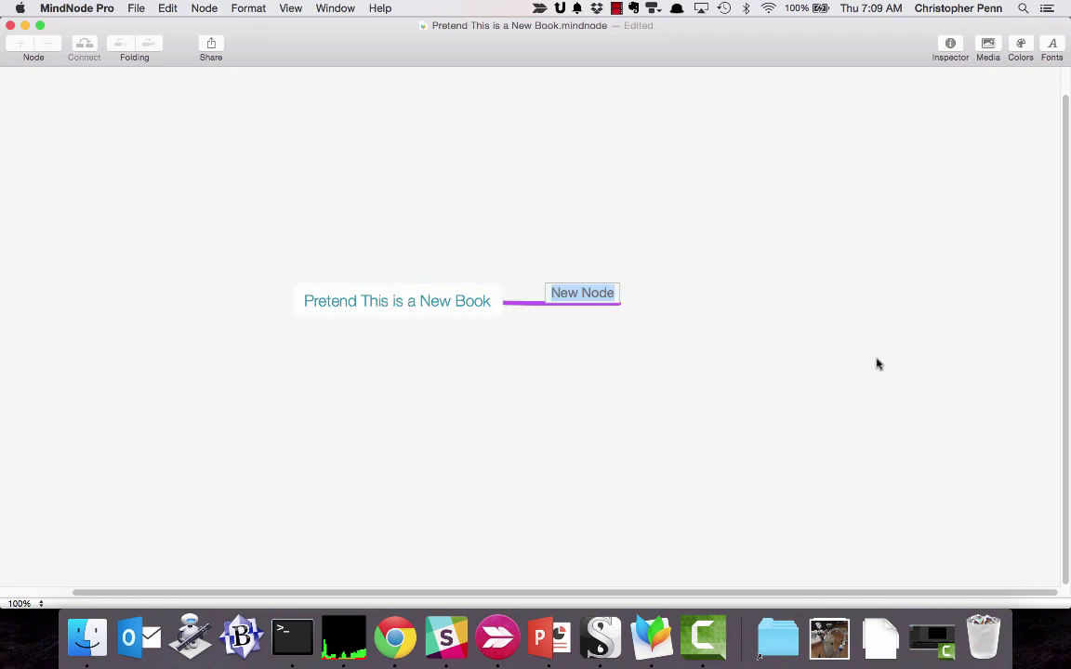
{"action": "type", "text": "Customer"}
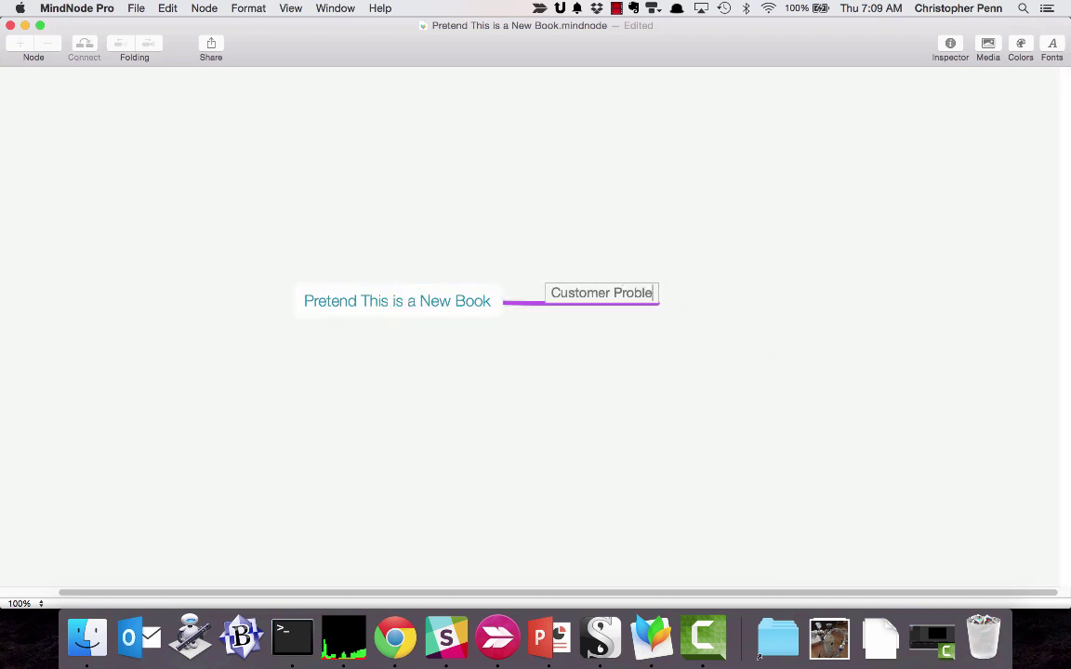
{"action": "key", "text": "Return"}
{"action": "type", "text": "Chapter 1"}
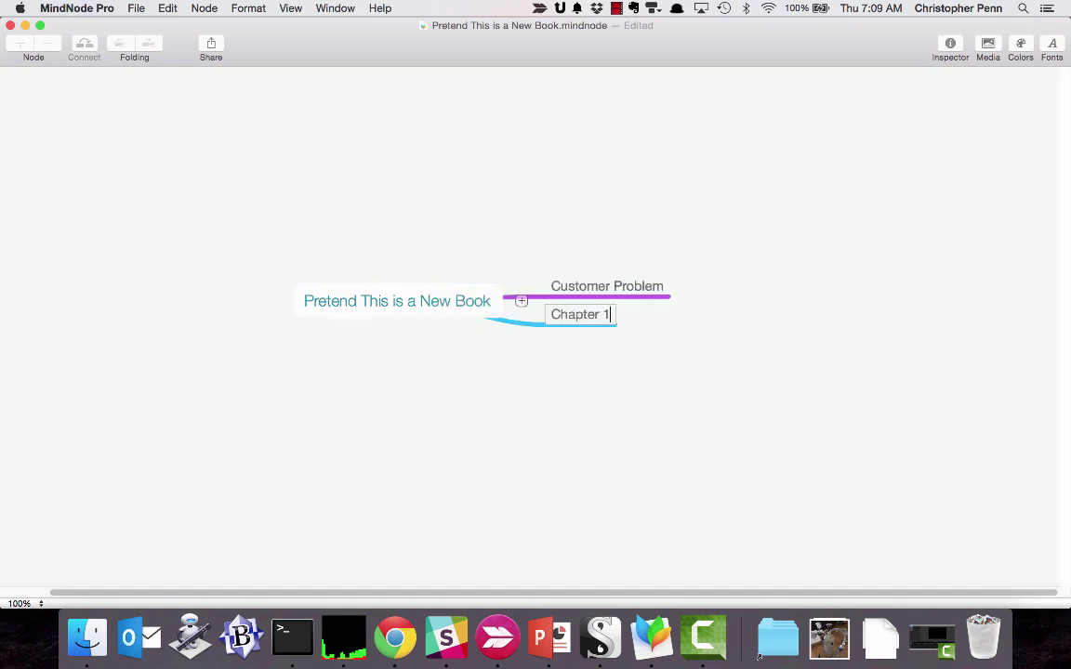
Step: Add three child nodes named "See", "Think" and "Do" under the "Chapter 1:" node
{"action": "left_click", "coordinate": [585, 316]}
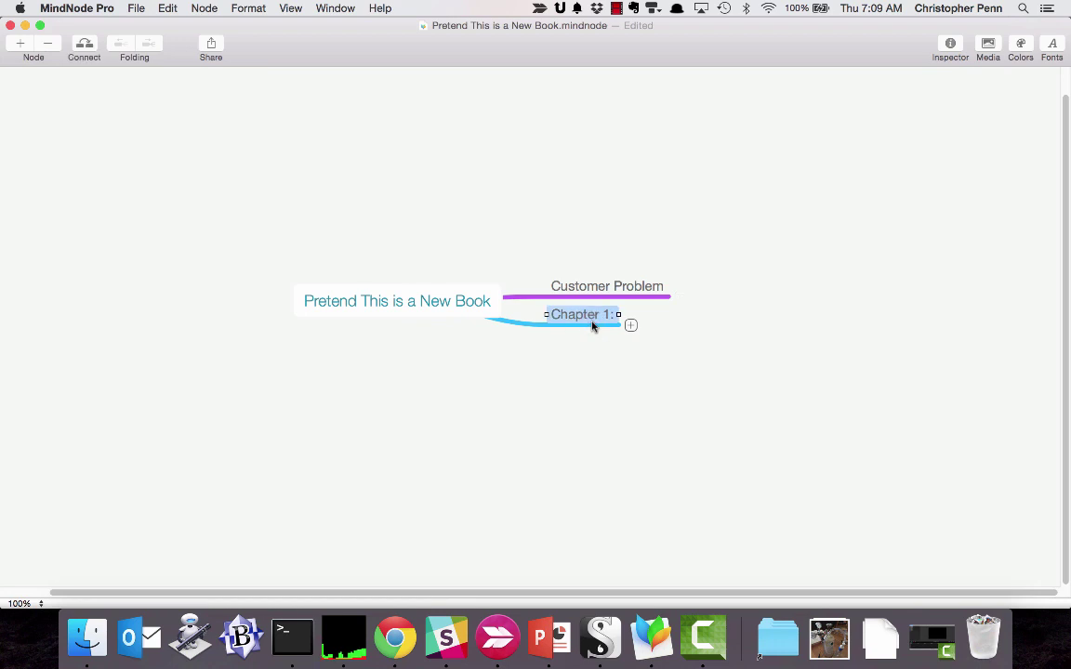
{"action": "key", "text": "Tab"}
{"action": "type", "text": "See"}
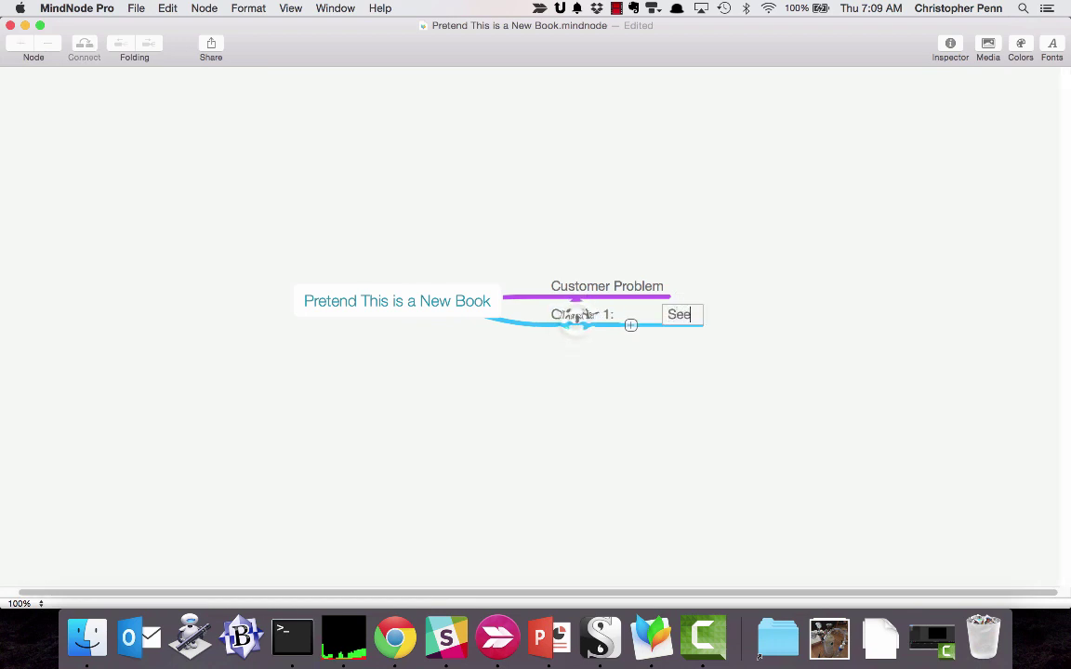
{"action": "key", "text": "Return"}
{"action": "key", "text": "Return"}
{"action": "type", "text": "T"}
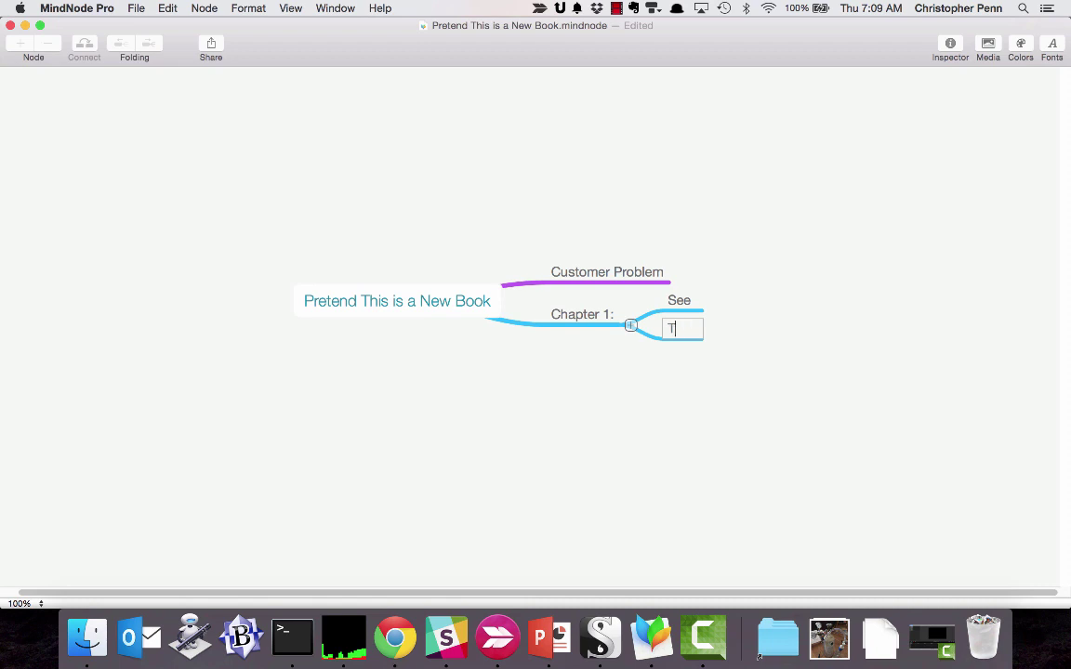
{"action": "type", "text": "Yhink"}
{"action": "key", "text": "Return"}
{"action": "key", "text": "Return"}
{"action": "type", "text": "Do"}
{"action": "key", "text": "Return"}
Step: Add the child nodes "Problem" under See, "Solution" under Think and "Execute" under Do
{"action": "left_click", "coordinate": [678, 288]}
{"action": "key", "text": "Tab"}
{"action": "type", "text": "Pro"}
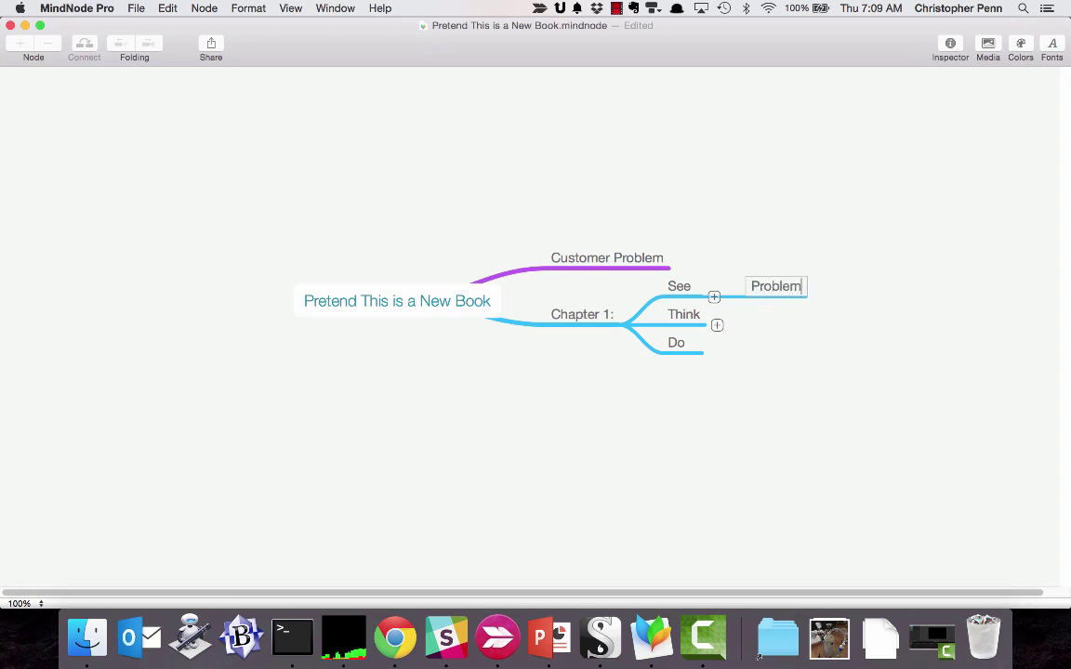
{"action": "left_click", "coordinate": [686, 317]}
{"action": "key", "text": "Tab"}
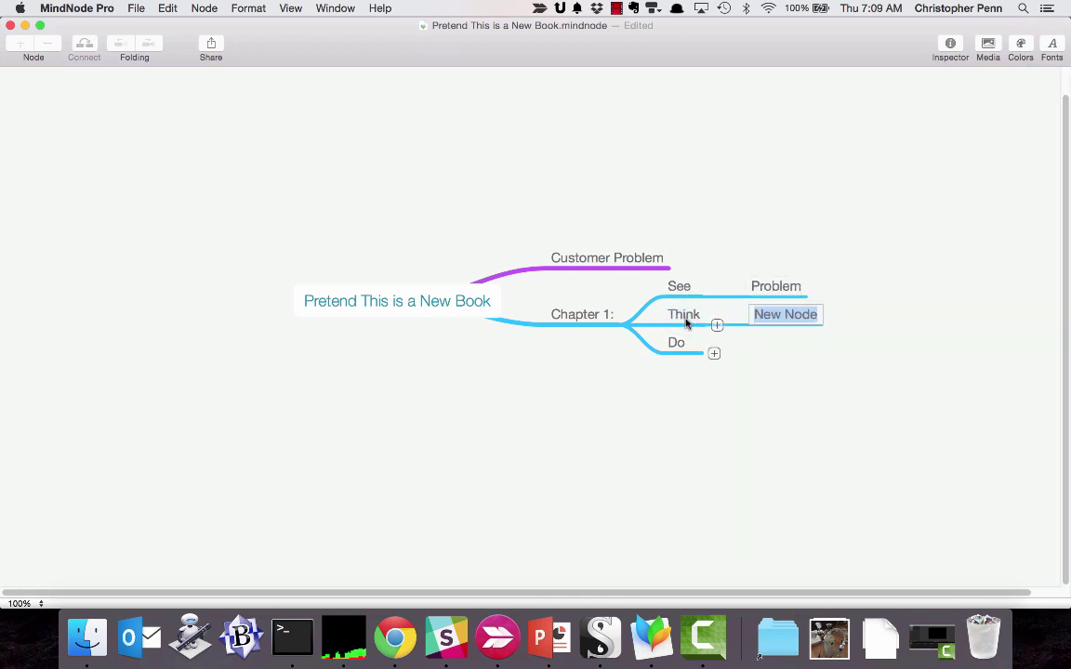
{"action": "type", "text": "Solution"}
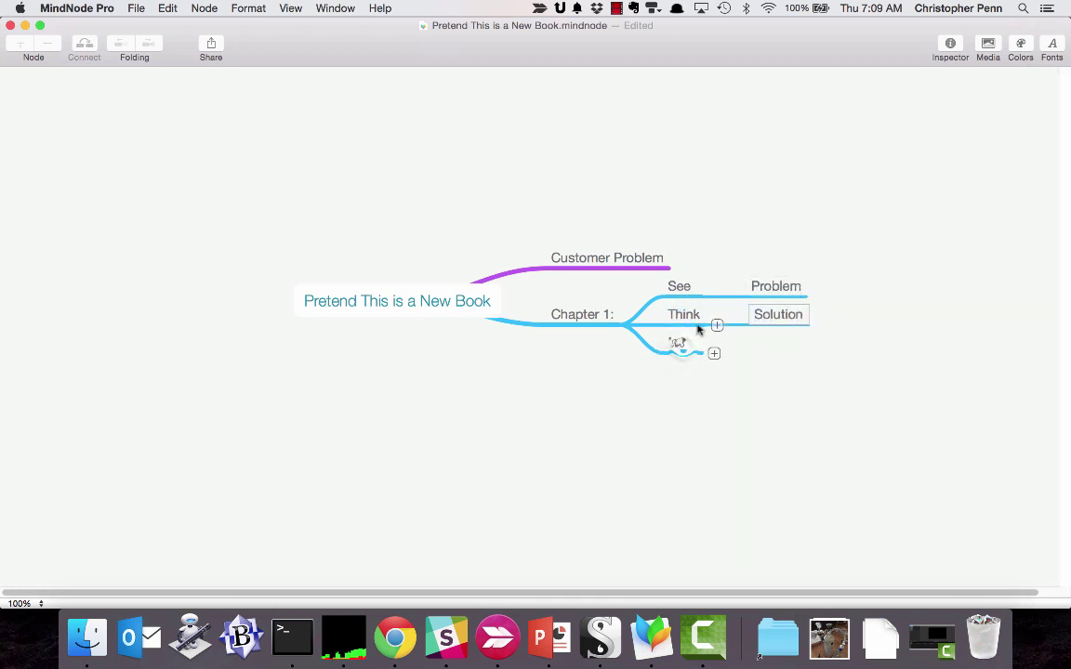
{"action": "left_click", "coordinate": [678, 342]}
{"action": "key", "text": "Tab"}
{"action": "type", "text": "E"}
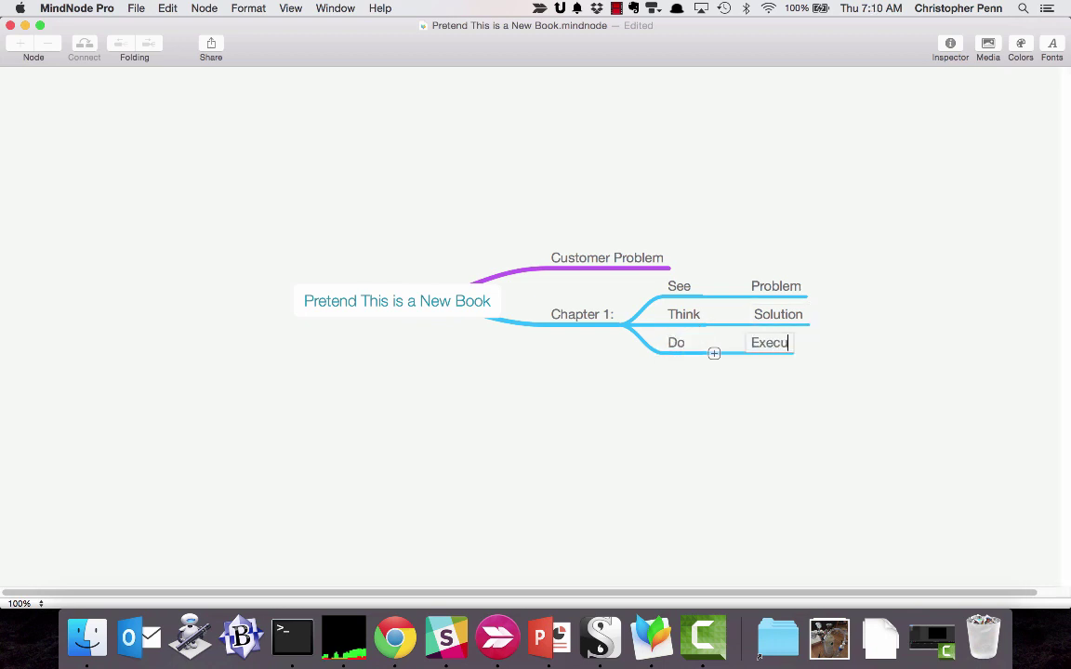
{"action": "left_click", "coordinate": [622, 430]}
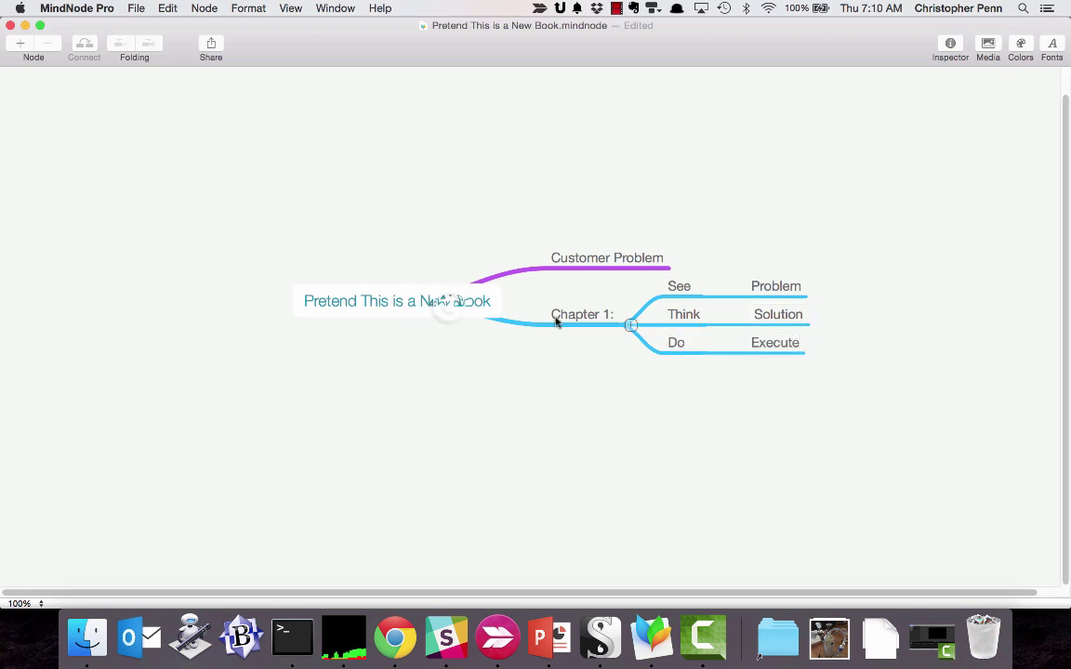
Step: Duplicate the whole Chapter 1 branch onto the central node, place it below Chapter 1 and rename it "Chapter 2:"
{"action": "key", "text": "super+a"}
{"action": "key", "text": "super+c"}
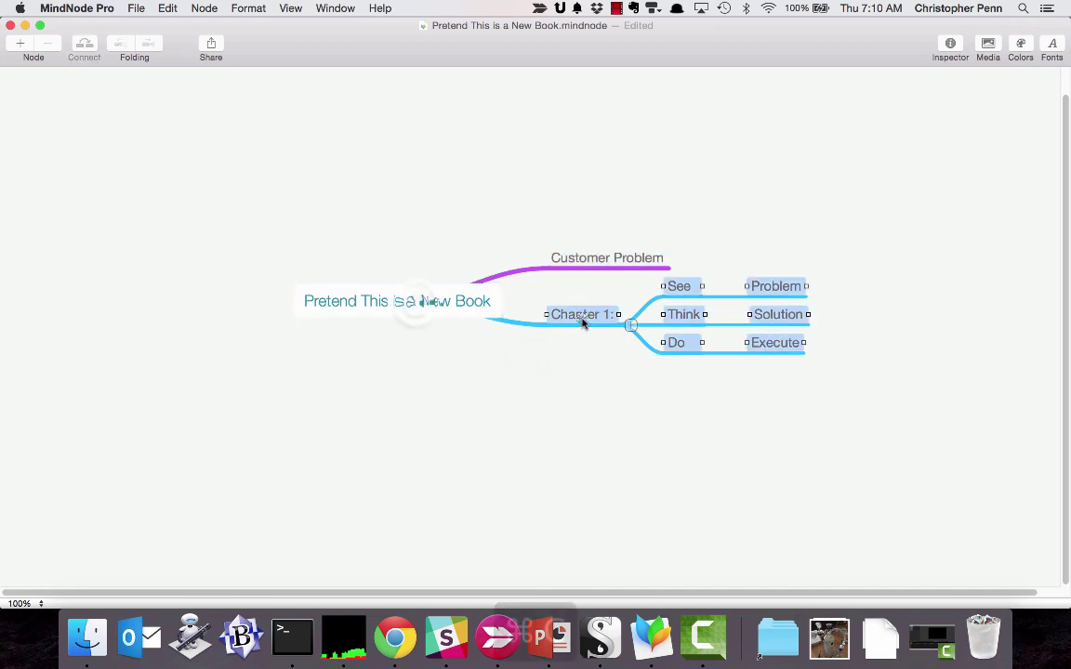
{"action": "key", "text": "super+v"}
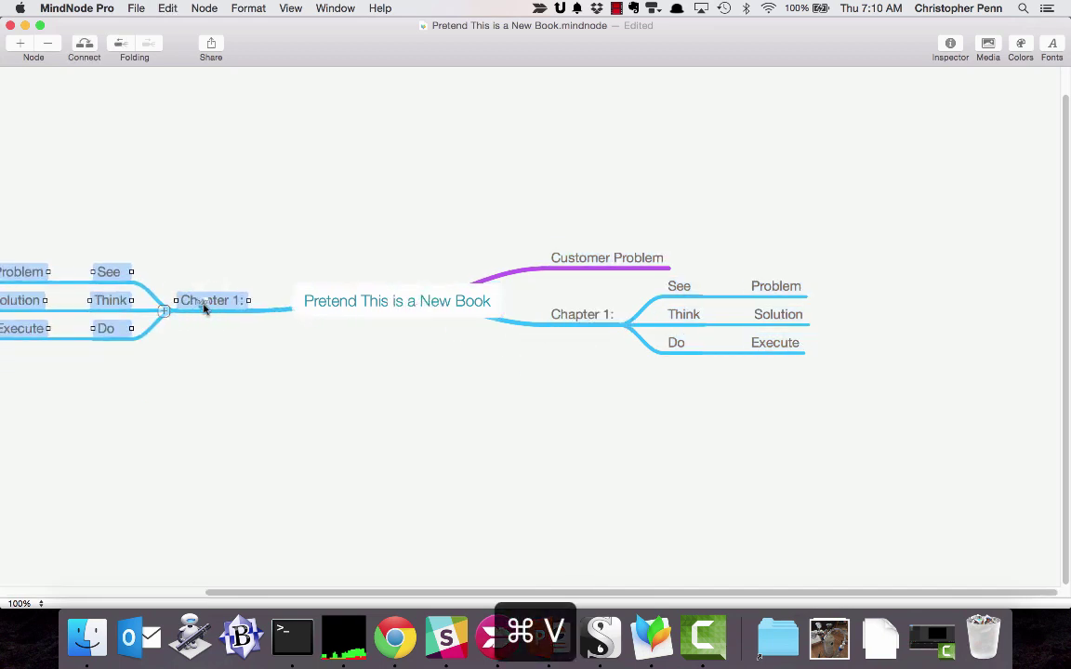
{"action": "left_click_drag", "start_coordinate": [205, 311], "coordinate": [570, 371]}
{"action": "left_click", "coordinate": [574, 358]}
{"action": "left_click", "coordinate": [601, 358]}
{"action": "type", "text": "2:"}
Step: Paste another copy of the chapter branch onto the central node, place it below Chapter 2 and rename it "Chapter 3:"
{"action": "left_click", "coordinate": [435, 303]}
{"action": "key", "text": "super+v"}
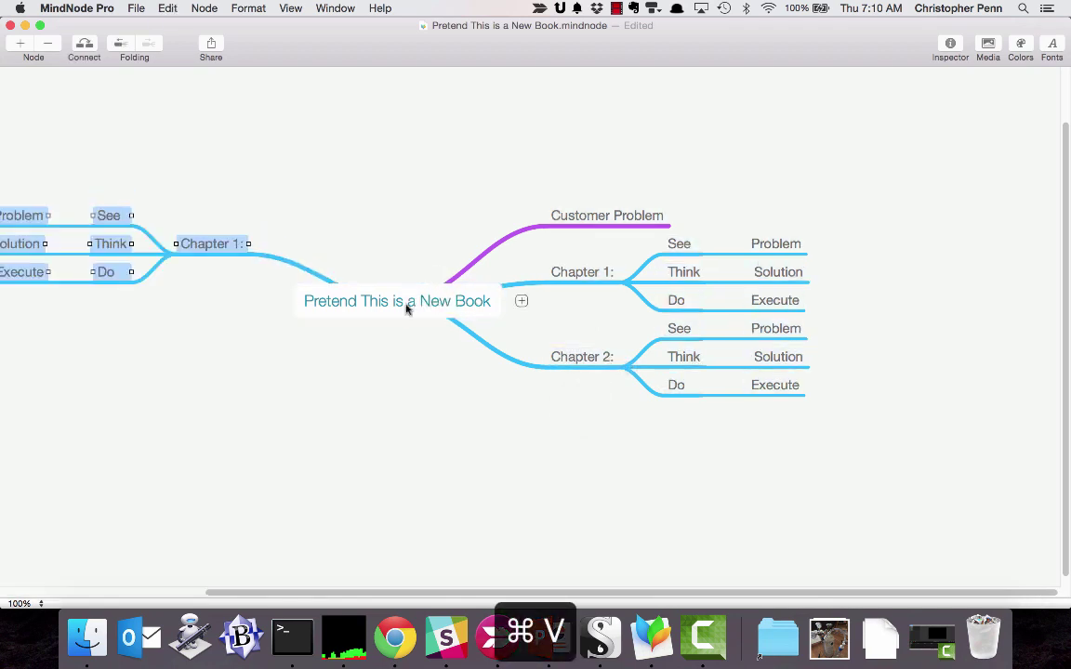
{"action": "left_click_drag", "start_coordinate": [203, 300], "coordinate": [597, 405]}
{"action": "double_click", "coordinate": [605, 400]}
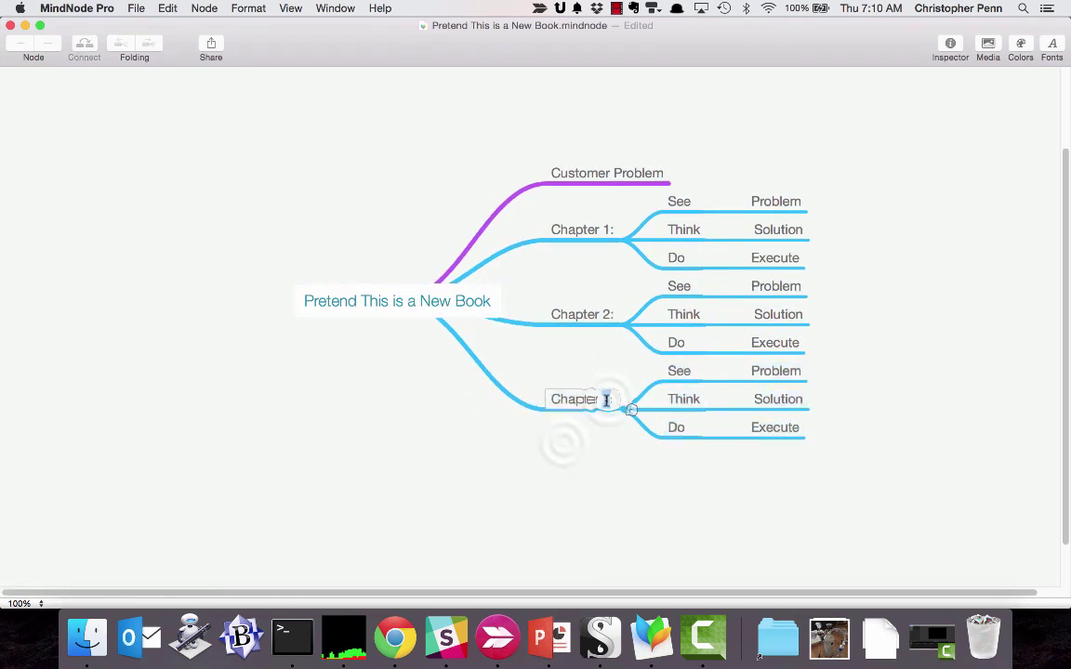
{"action": "type", "text": "3"}
Step: Paste one more chapter branch onto the central node, rename it "Chapter 4:" and move it below Chapter 3
{"action": "left_click", "coordinate": [411, 304]}
{"action": "key", "text": "super+a"}
{"action": "key", "text": "super+v"}
{"action": "double_click", "coordinate": [610, 159]}
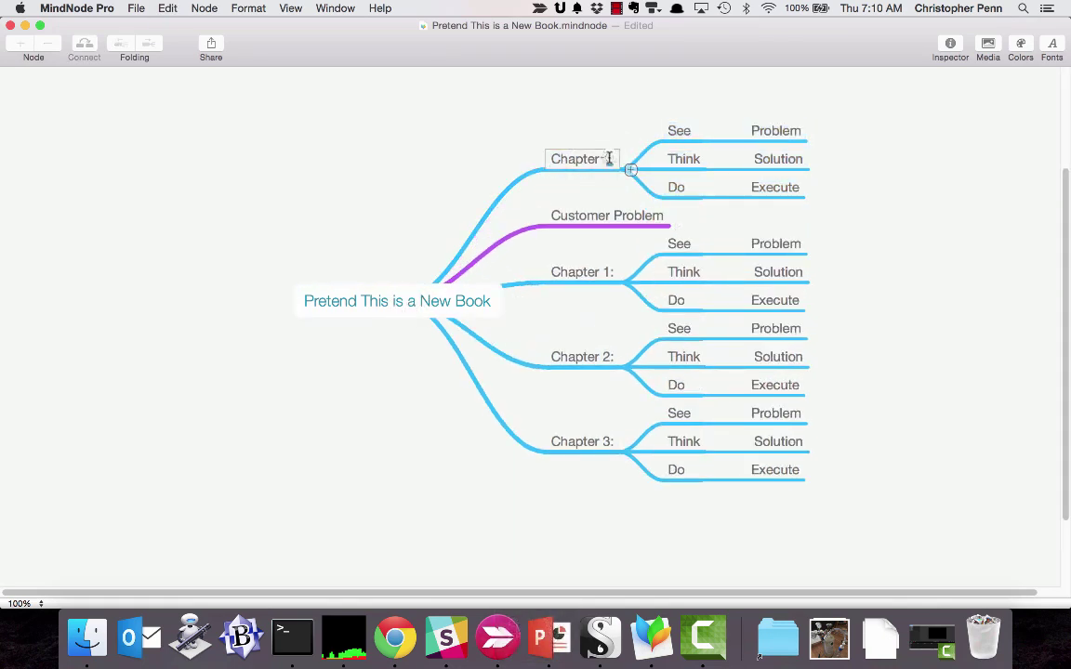
{"action": "type", "text": "4"}
{"action": "key", "text": "Return"}
{"action": "left_click_drag", "start_coordinate": [573, 163], "coordinate": [552, 523]}
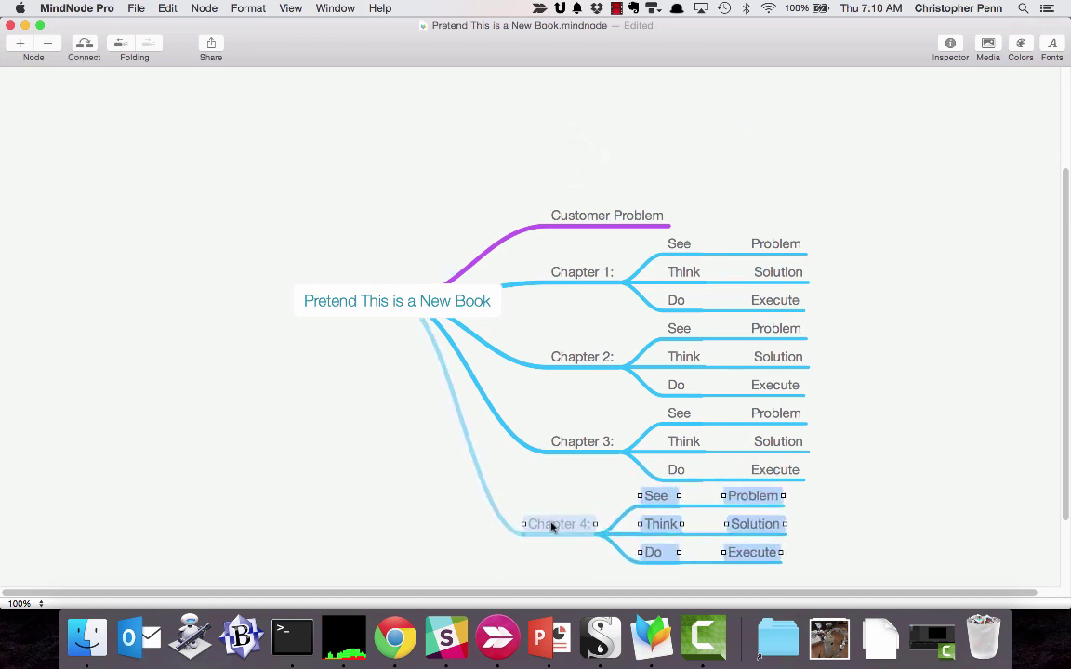
Step: Add a "Conclusion" child to the central node and move it below the Chapter 4 branch
{"action": "key", "text": "super+a"}
{"action": "left_click", "coordinate": [374, 308]}
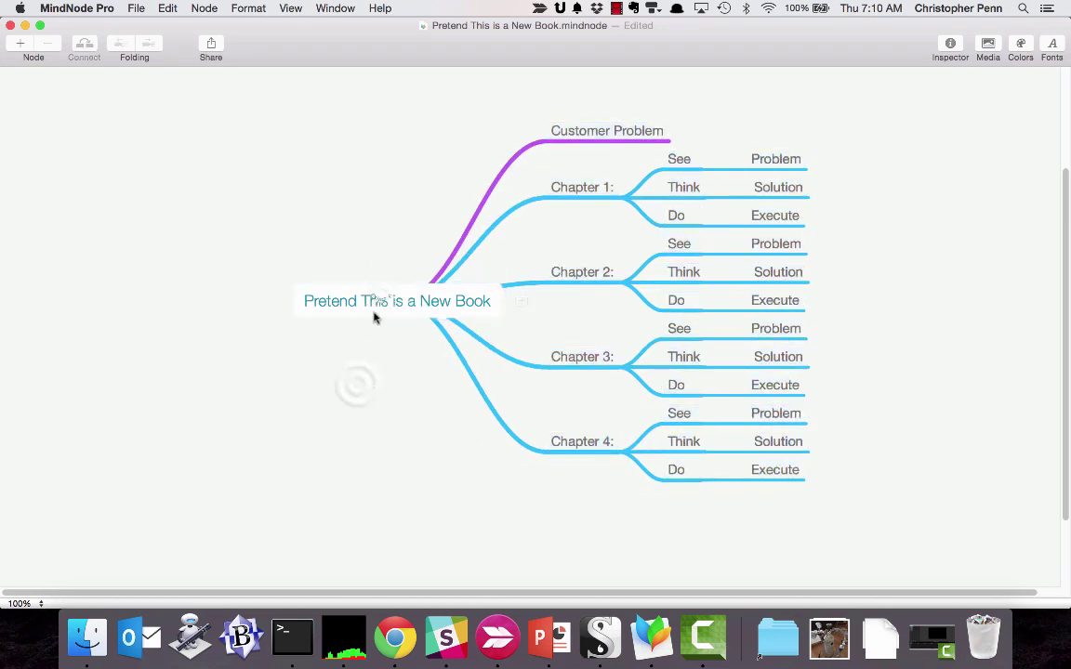
{"action": "key", "text": "Tab"}
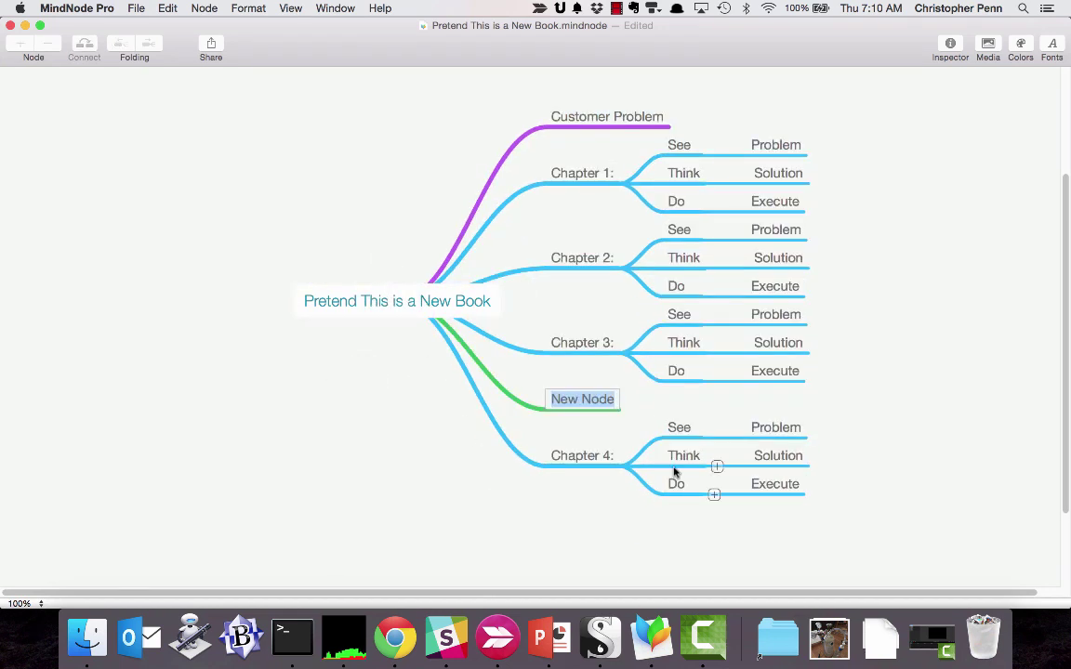
{"action": "type", "text": "Conclusion"}
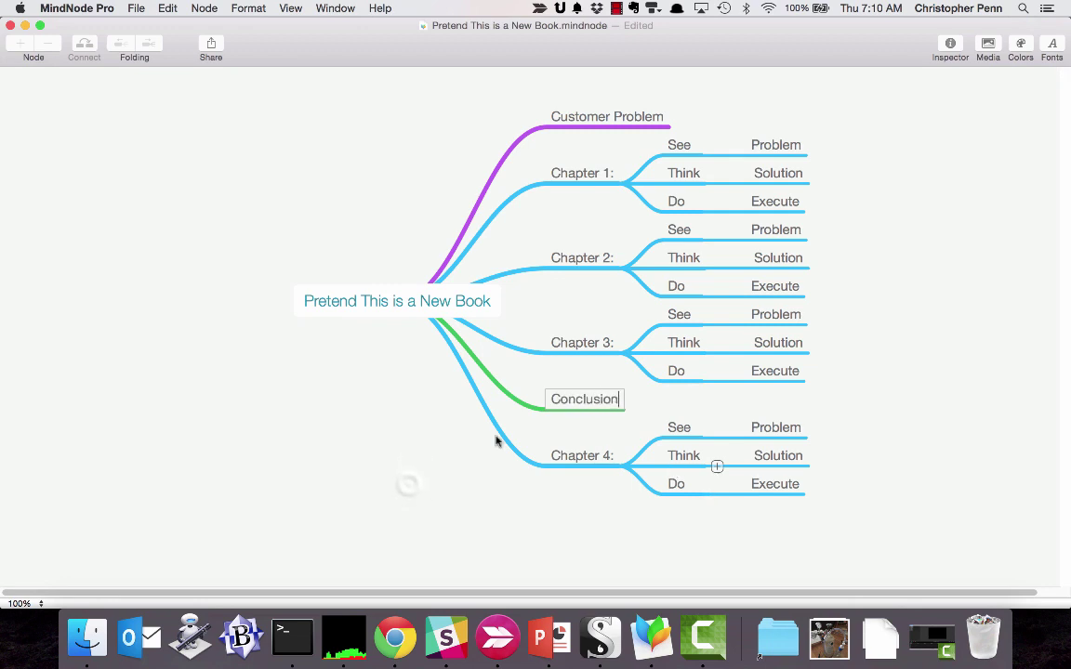
{"action": "left_click_drag", "start_coordinate": [569, 399], "coordinate": [569, 521]}
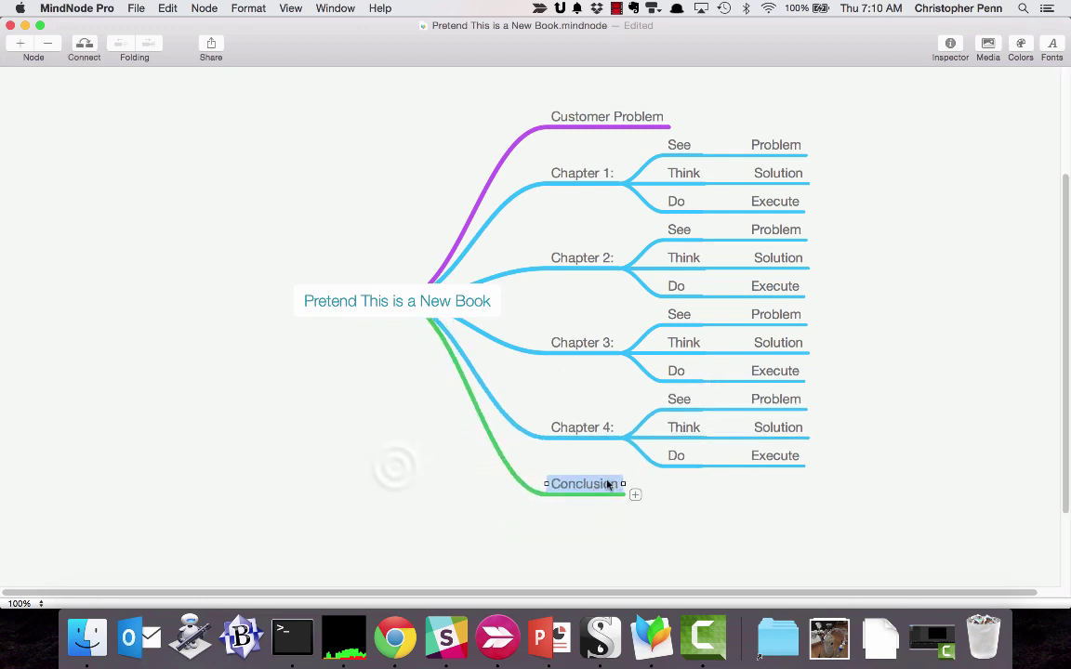
{"action": "left_click", "coordinate": [390, 474]}
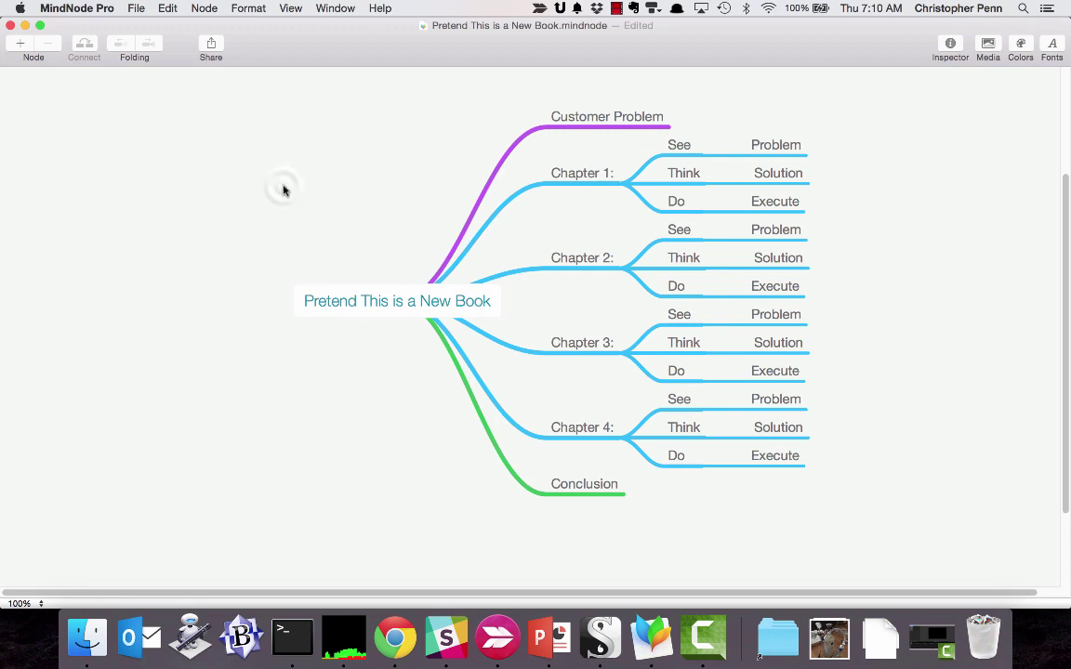
Step: Save the mind map and export it in OPML format to the Desktop as "Pretend This is a New Book.opml"
{"action": "key", "text": "super+s"}
{"action": "key", "text": "Return"}
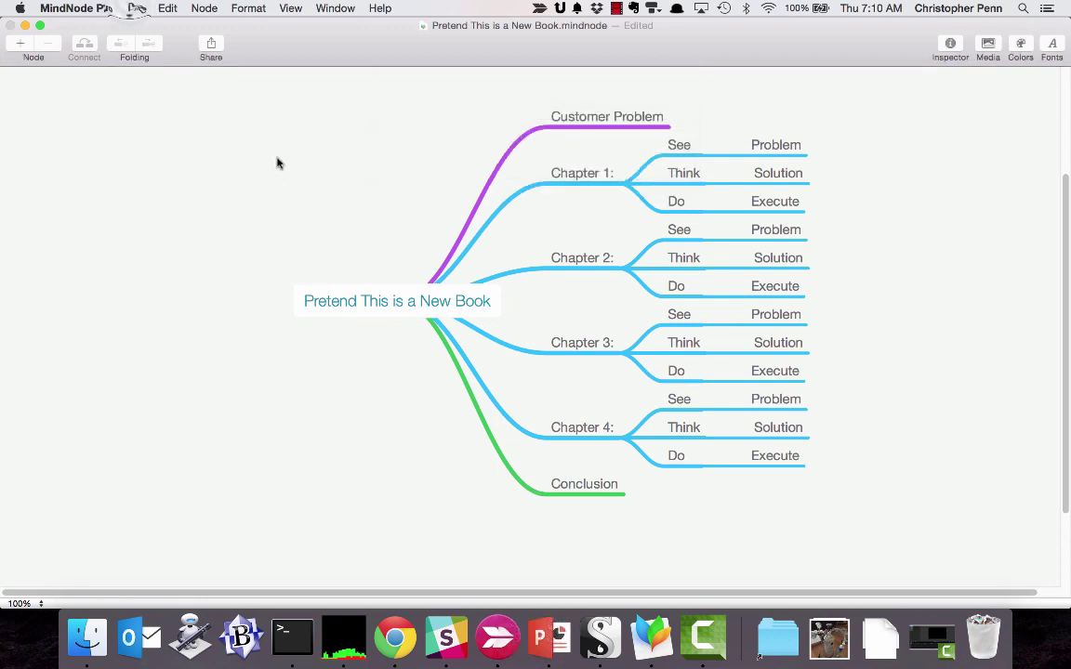
{"action": "left_click", "coordinate": [135, 7]}
{"action": "left_click", "coordinate": [231, 151]}
{"action": "left_click", "coordinate": [231, 161]}
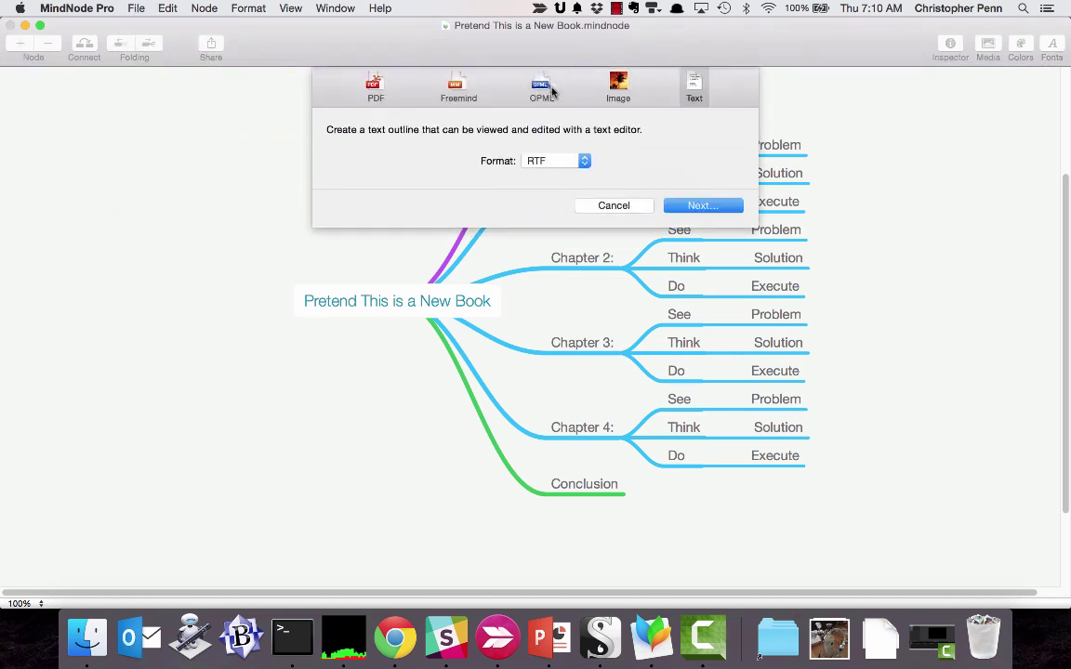
{"action": "left_click", "coordinate": [542, 86]}
{"action": "left_click", "coordinate": [695, 183]}
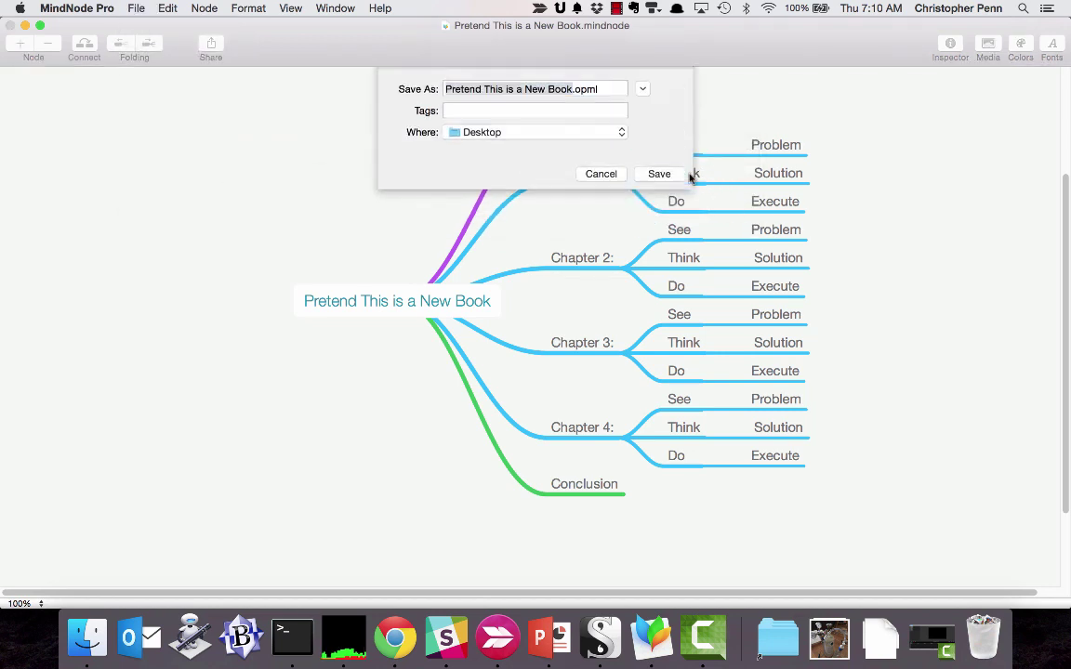
{"action": "left_click", "coordinate": [675, 174]}
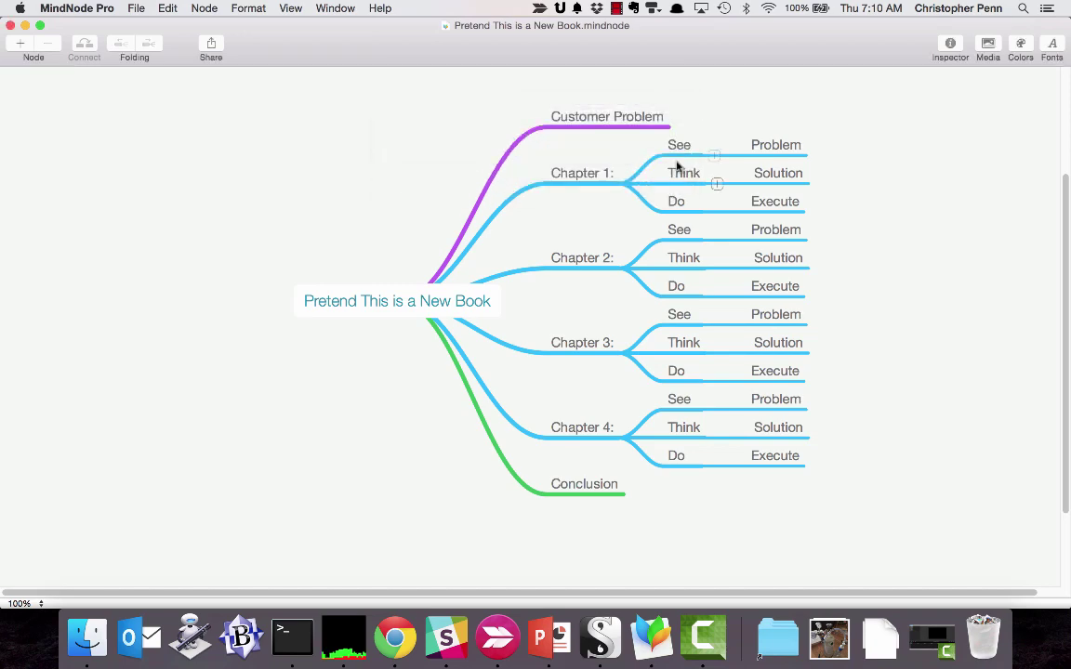
Step: Switch to Scrivener
{"action": "left_click", "coordinate": [606, 632]}
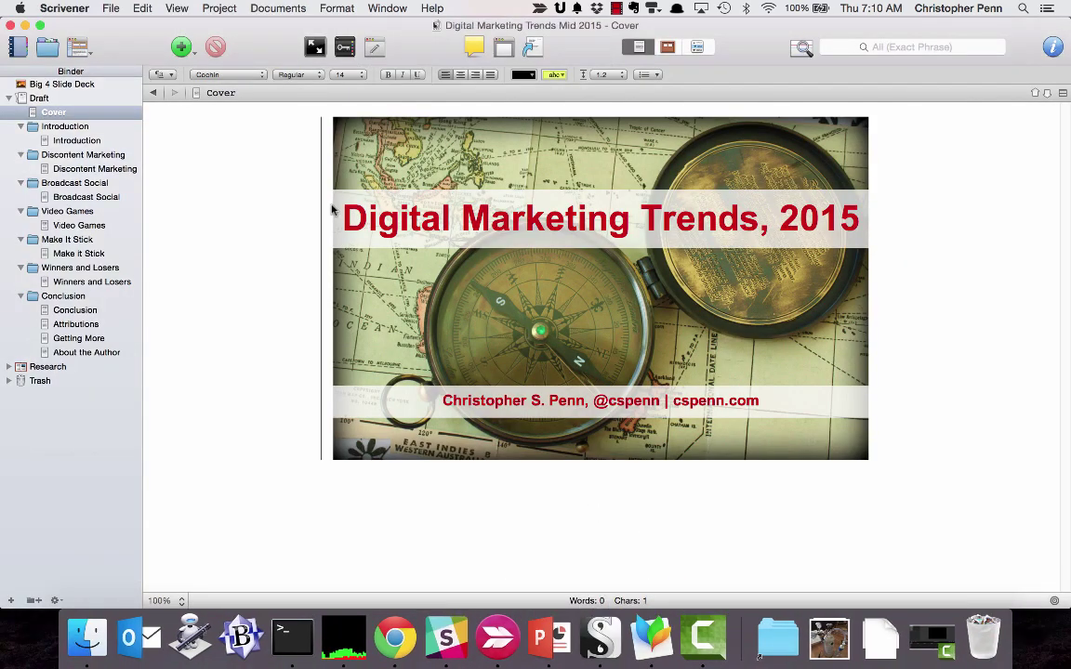
{"action": "key", "text": "super+n"}
{"action": "key", "text": "super+z"}
{"action": "left_click", "coordinate": [272, 253]}
{"action": "left_click", "coordinate": [96, 128]}
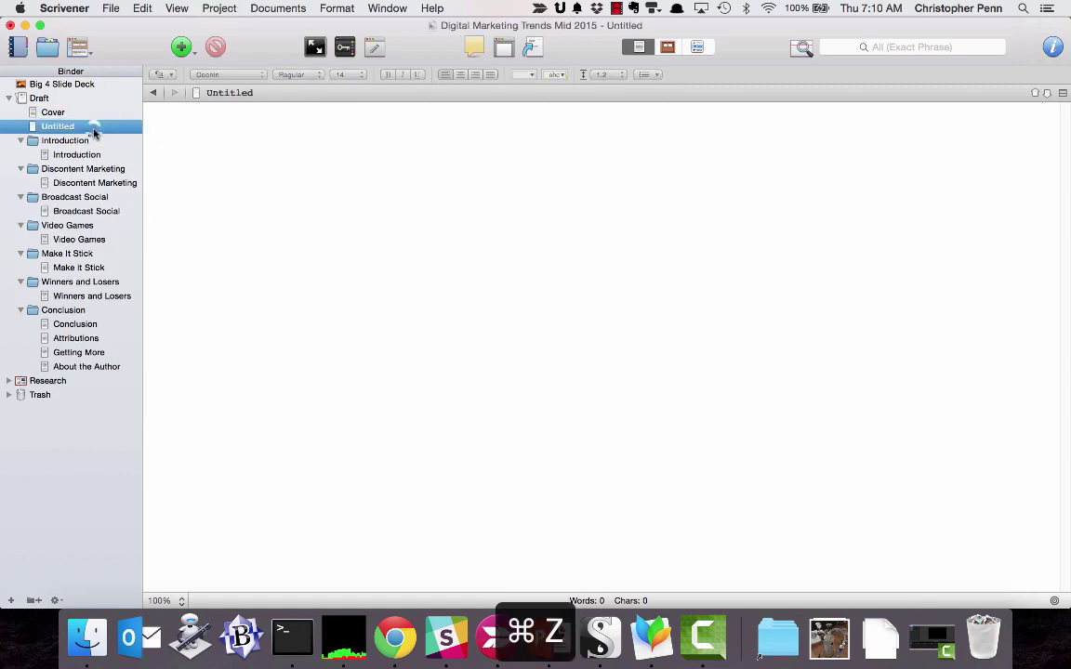
{"action": "key", "text": "super+BackSpace"}
Step: Create a new project from the Blank template, saved on the Desktop as "Pretend This Is A New Book"
{"action": "left_click", "coordinate": [110, 11]}
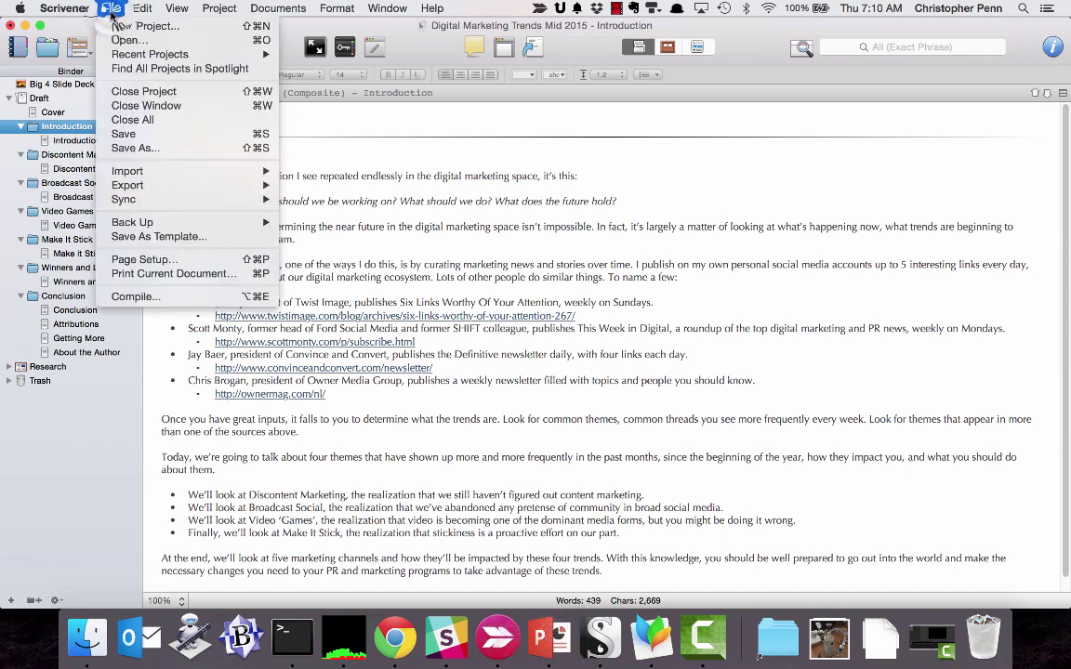
{"action": "left_click", "coordinate": [130, 26]}
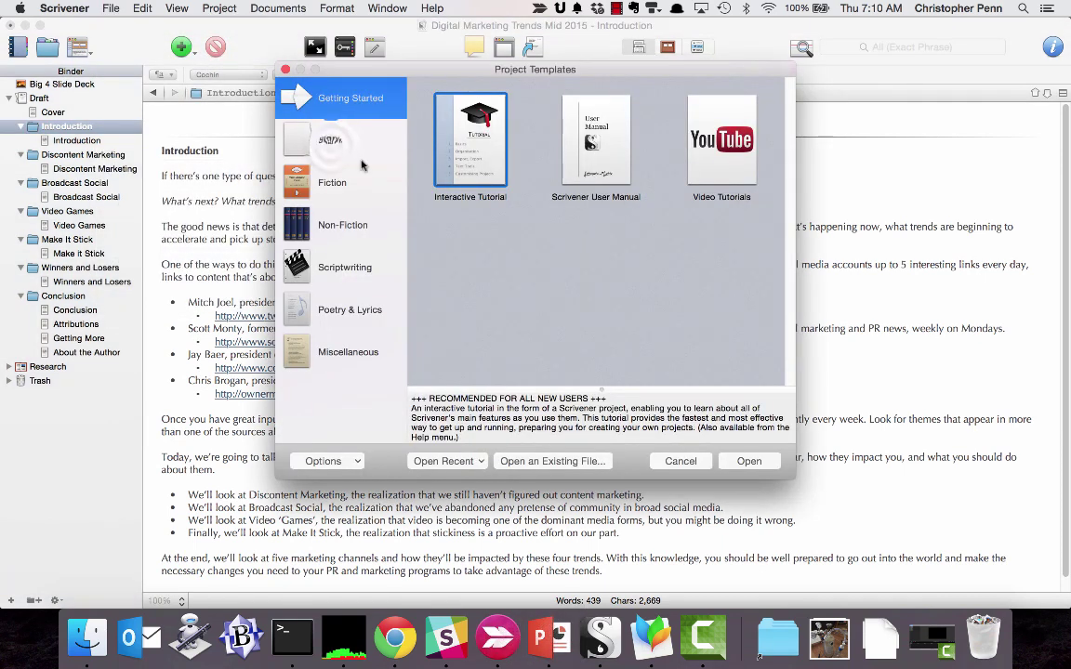
{"action": "left_click", "coordinate": [329, 144]}
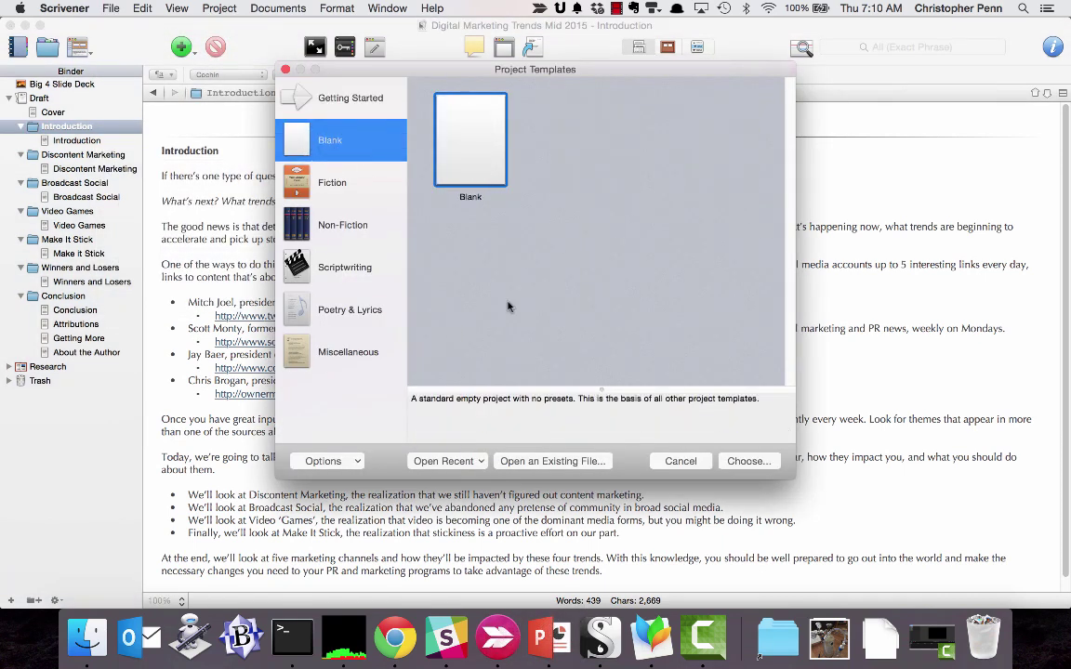
{"action": "left_click", "coordinate": [750, 462]}
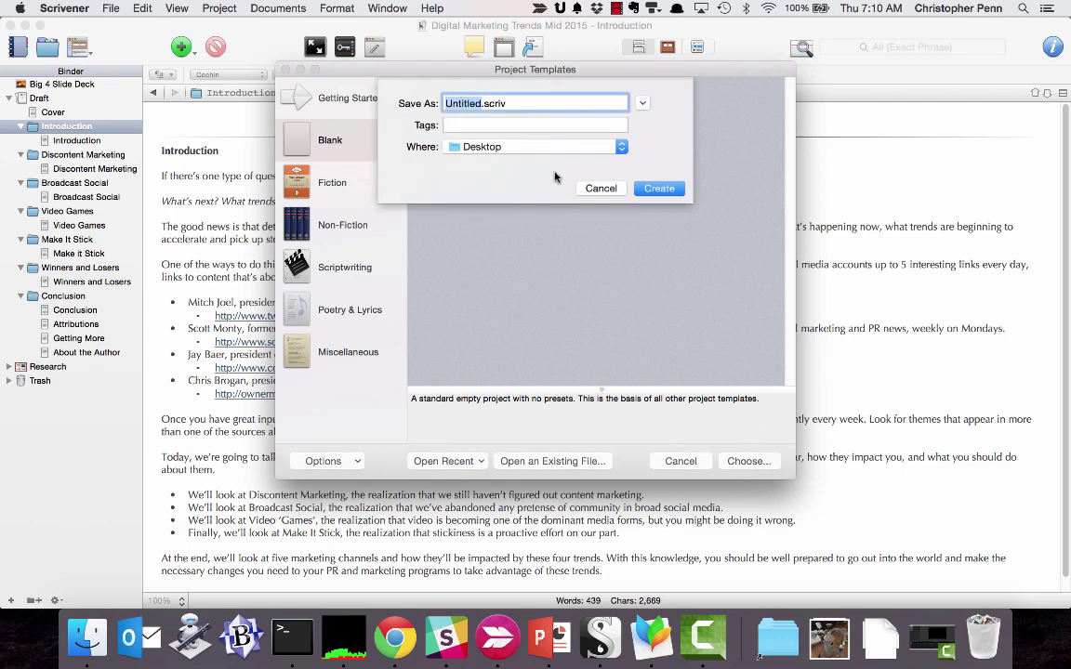
{"action": "type", "text": "Pretend This Is"}
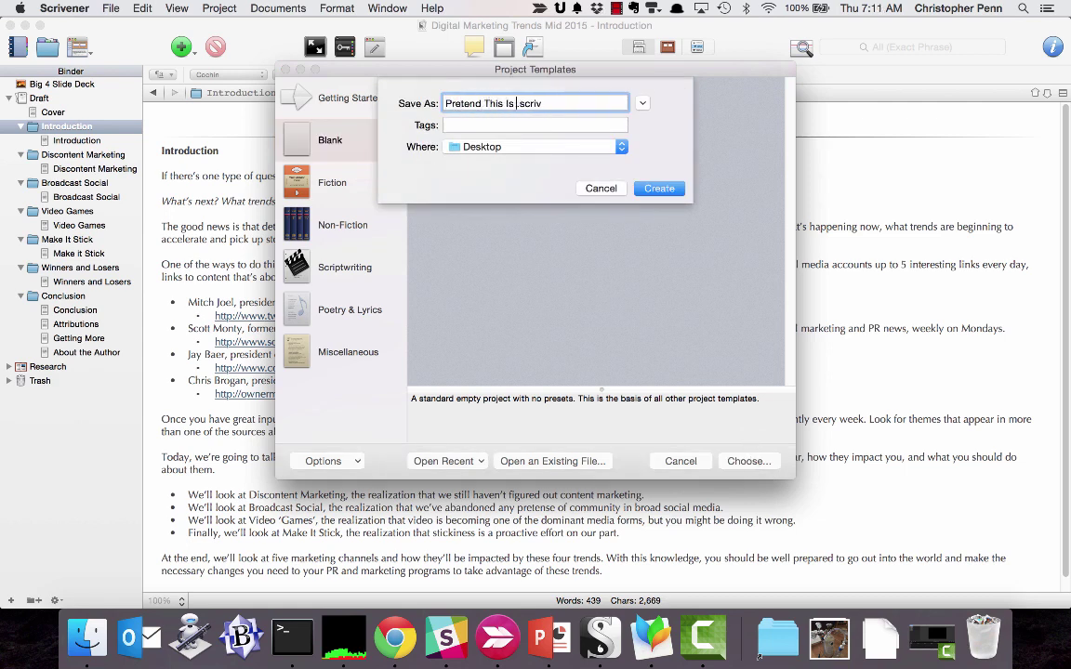
{"action": "type", "text": " A New Book"}
{"action": "key", "text": "Return"}
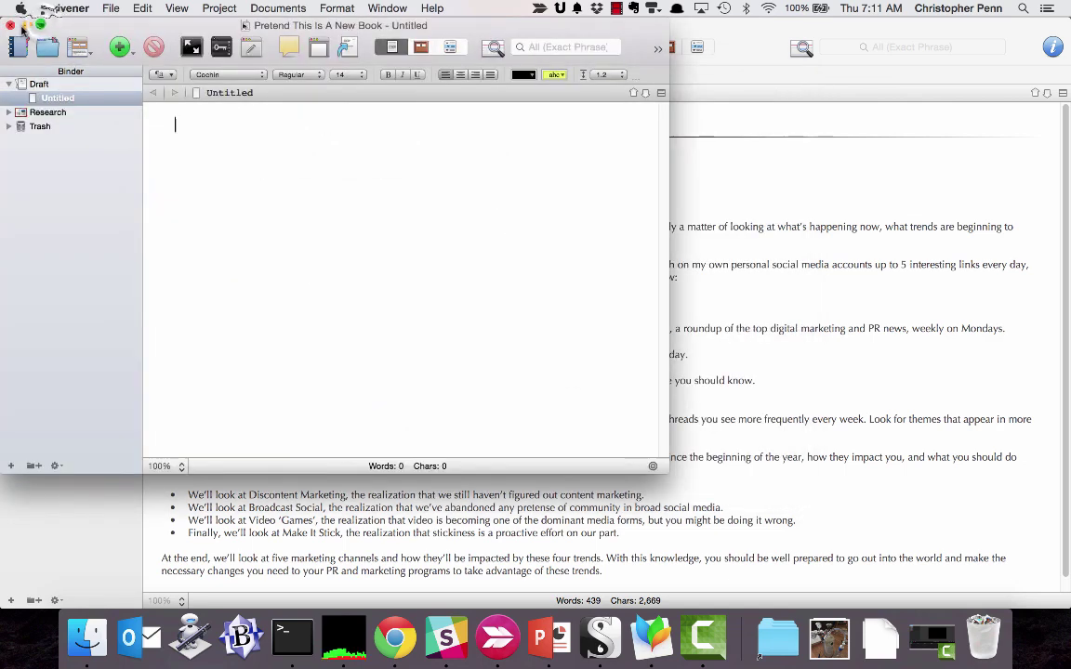
Step: Enlarge the new project's window and look at the Untitled document in corkboard and outline views, ending in the text editor view
{"action": "left_click", "coordinate": [41, 37]}
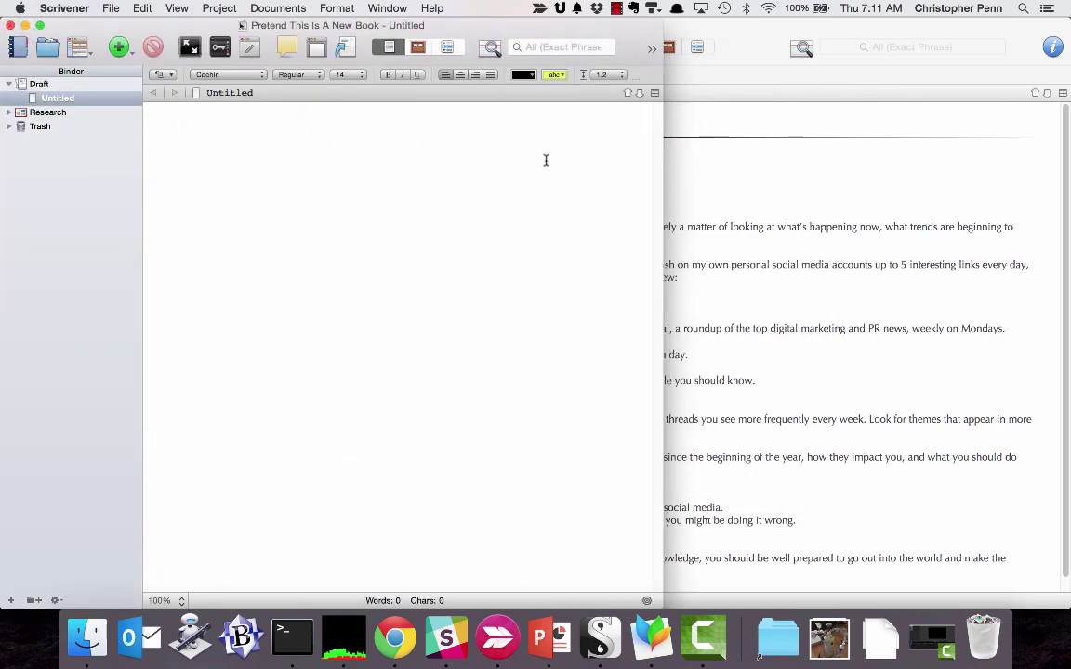
{"action": "left_click", "coordinate": [417, 47]}
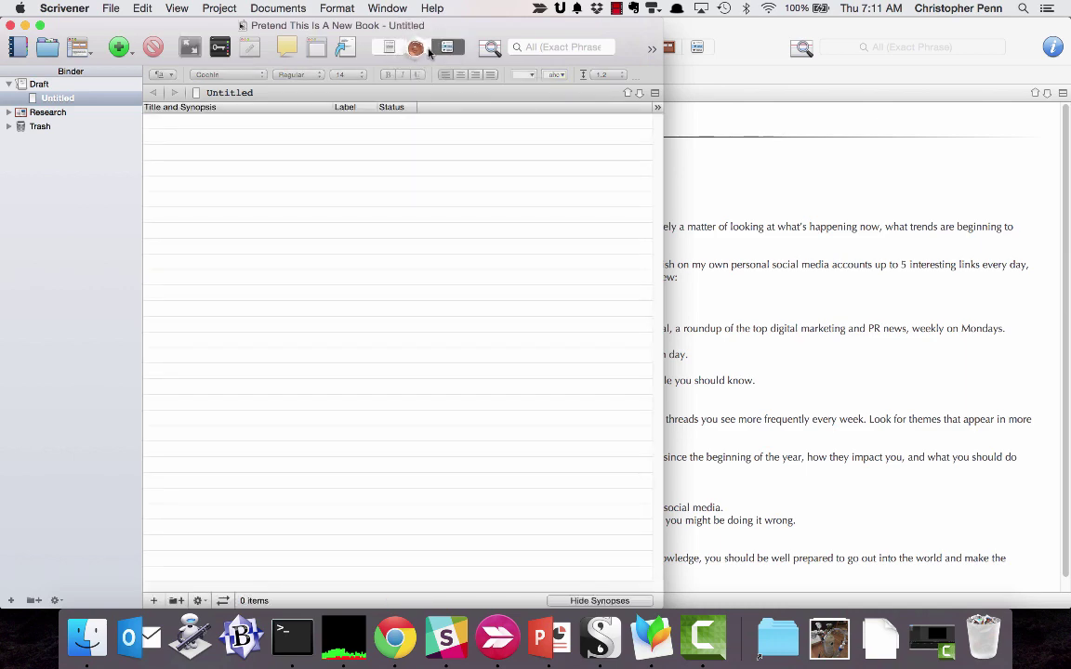
{"action": "left_click", "coordinate": [417, 48]}
{"action": "left_click", "coordinate": [389, 49]}
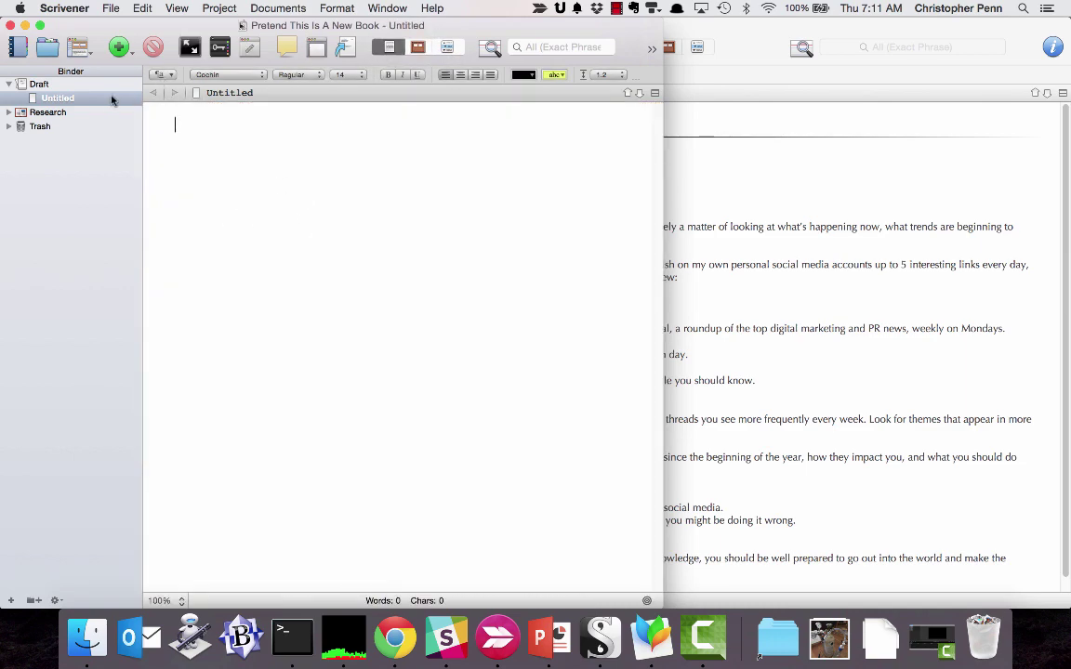
Step: Import "Pretend This is a New Book.opml" from the Desktop into the new project
{"action": "left_click", "coordinate": [9, 111]}
{"action": "left_click", "coordinate": [111, 8]}
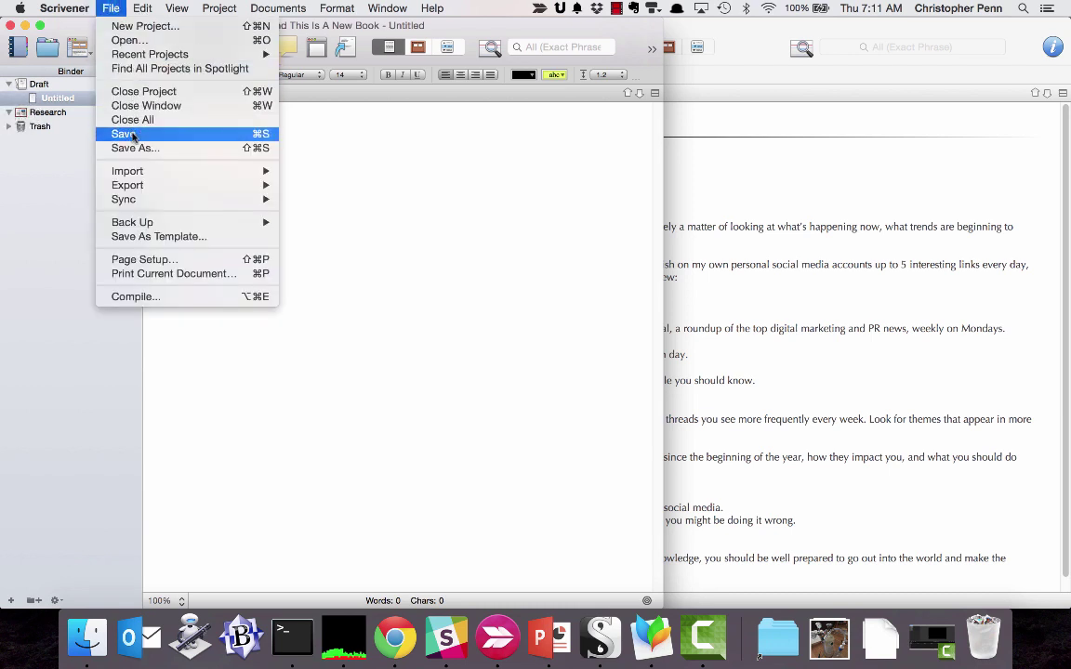
{"action": "mouse_move", "coordinate": [168, 172]}
{"action": "left_click", "coordinate": [310, 171]}
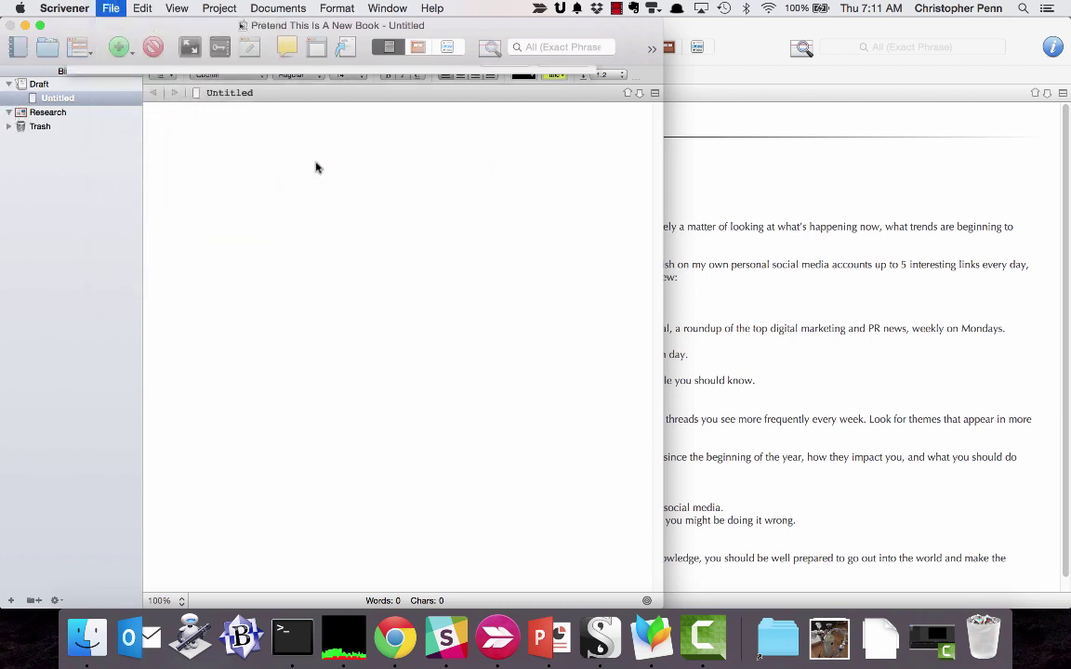
{"action": "scroll", "coordinate": [305, 149], "scroll_direction": "up", "scroll_amount": 5}
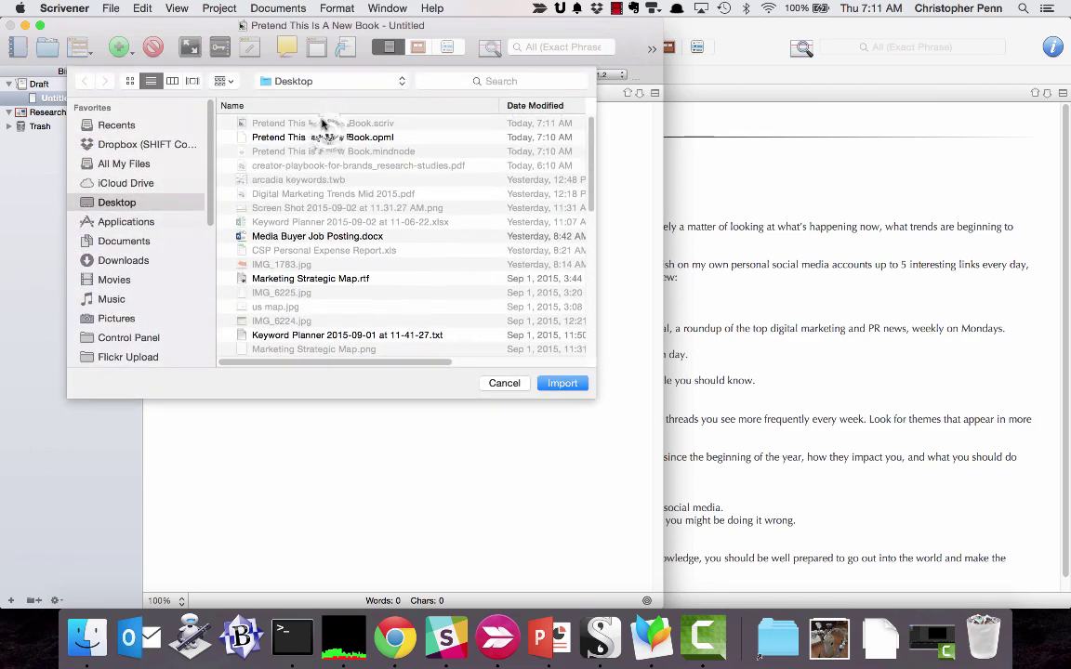
{"action": "double_click", "coordinate": [327, 137]}
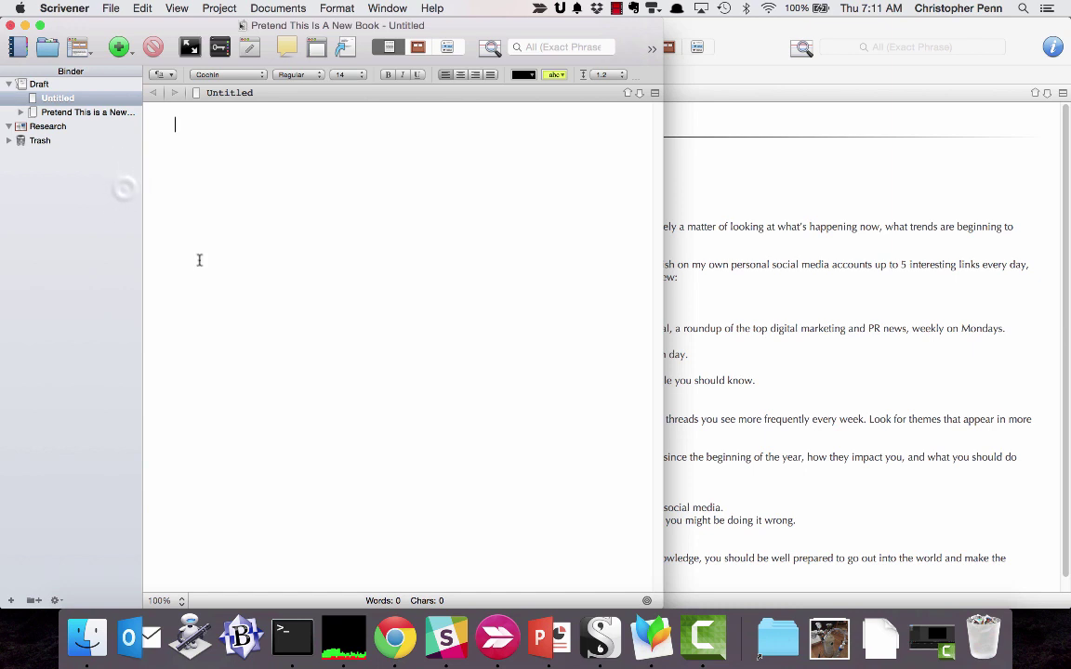
Step: Move the Untitled document to the trash and expand the imported outline, including all four chapters and Chapter 1's See section
{"action": "left_click", "coordinate": [53, 99]}
{"action": "key", "text": "super+BackSpace"}
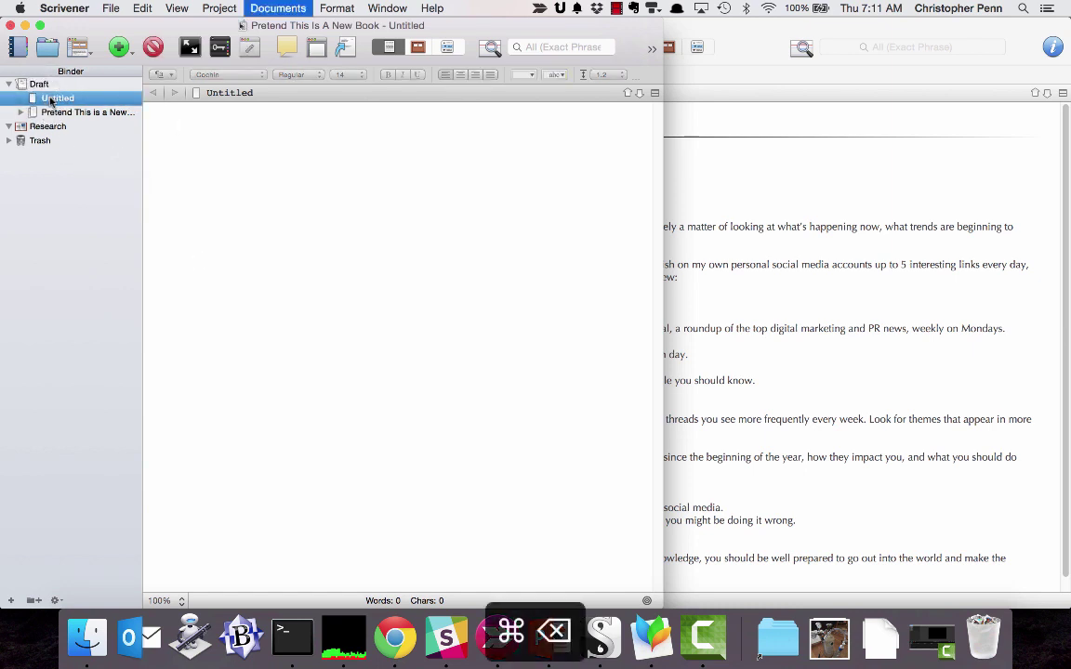
{"action": "left_click", "coordinate": [20, 97]}
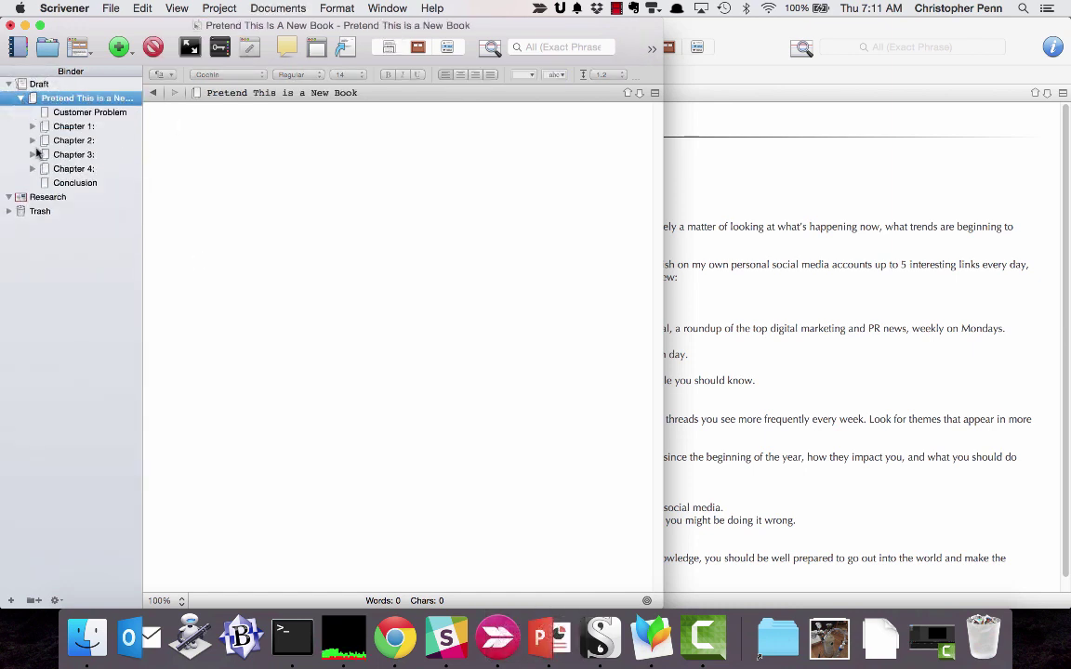
{"action": "left_click", "coordinate": [33, 168]}
{"action": "left_click", "coordinate": [32, 154]}
{"action": "left_click", "coordinate": [32, 140]}
{"action": "left_click", "coordinate": [32, 127]}
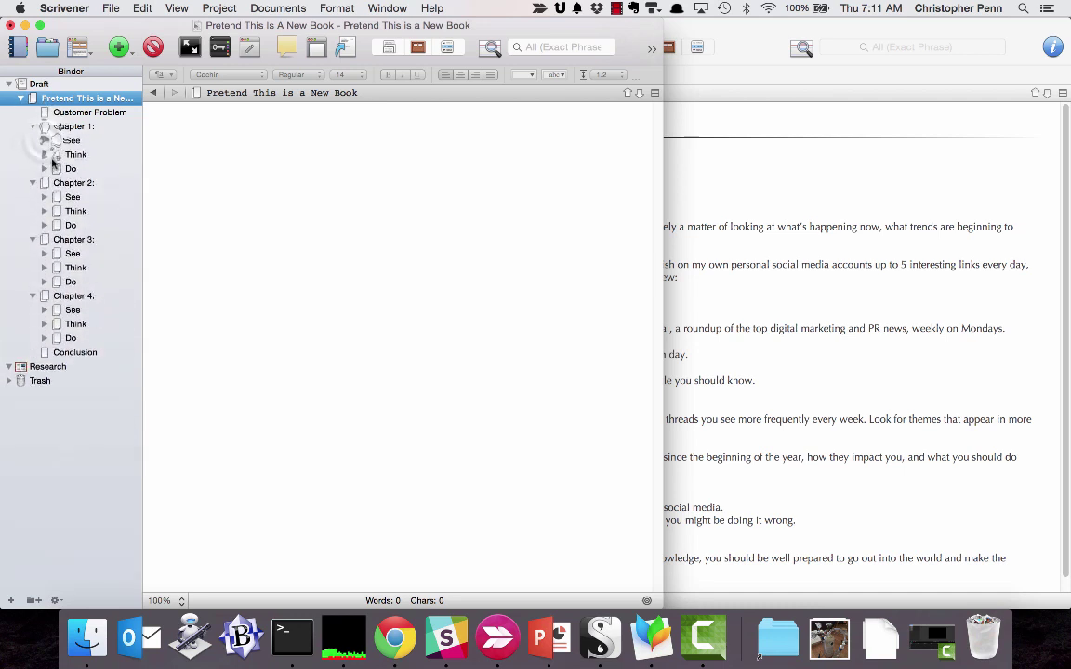
{"action": "left_click", "coordinate": [44, 141]}
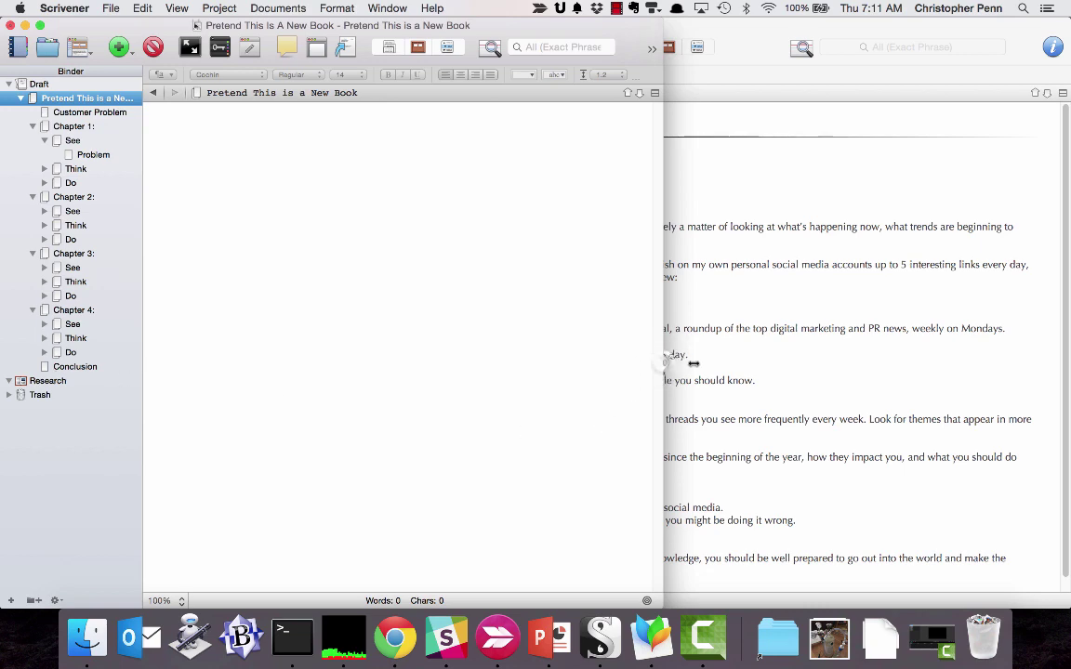
Step: Arrange the new project's window side by side with a narrowed Digital Marketing Trends Mid 2015 project window
{"action": "left_click_drag", "start_coordinate": [473, 26], "coordinate": [814, 26]}
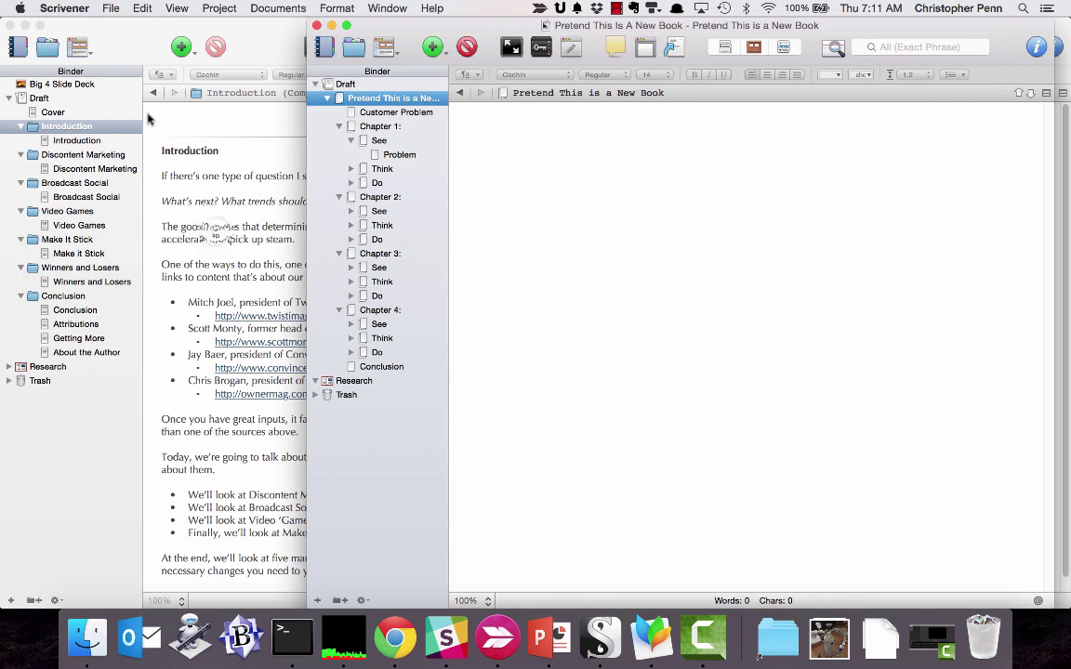
{"action": "left_click", "coordinate": [195, 206]}
{"action": "left_click_drag", "start_coordinate": [1067, 539], "coordinate": [455, 502]}
{"action": "left_click", "coordinate": [648, 386]}
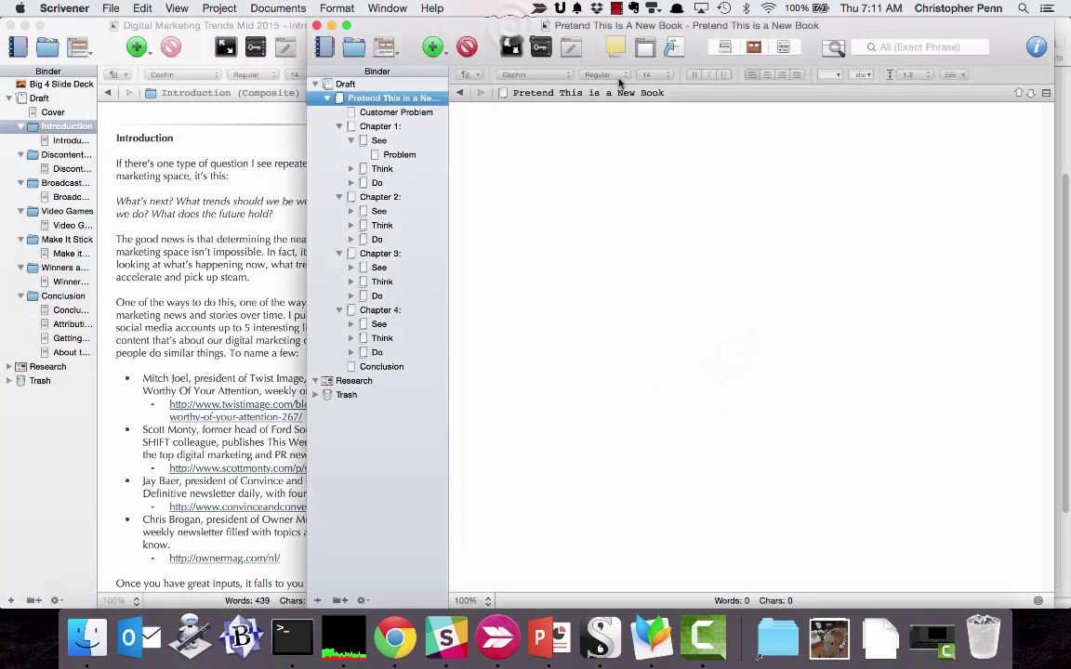
{"action": "left_click_drag", "start_coordinate": [470, 20], "coordinate": [658, 30]}
Step: Copy the Conclusion, Attributions, Getting More and About the Author documents from the older project to below the new project's Conclusion
{"action": "left_click", "coordinate": [60, 302]}
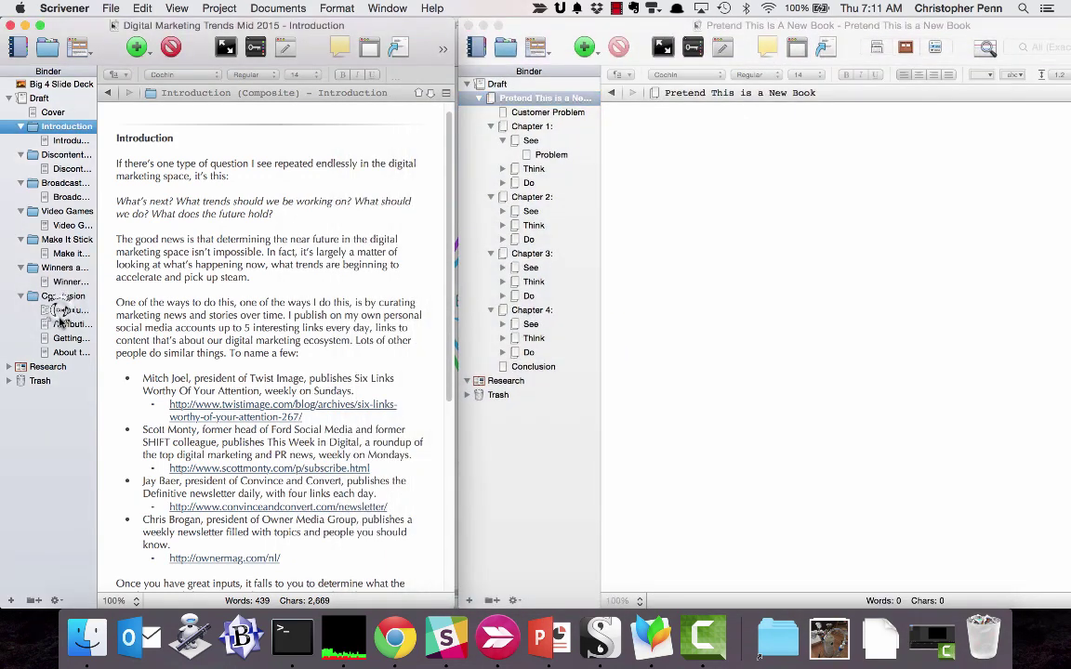
{"action": "left_click", "coordinate": [61, 310]}
{"action": "left_click", "coordinate": [60, 354], "text": "shift"}
{"action": "left_click_drag", "start_coordinate": [61, 358], "coordinate": [523, 368]}
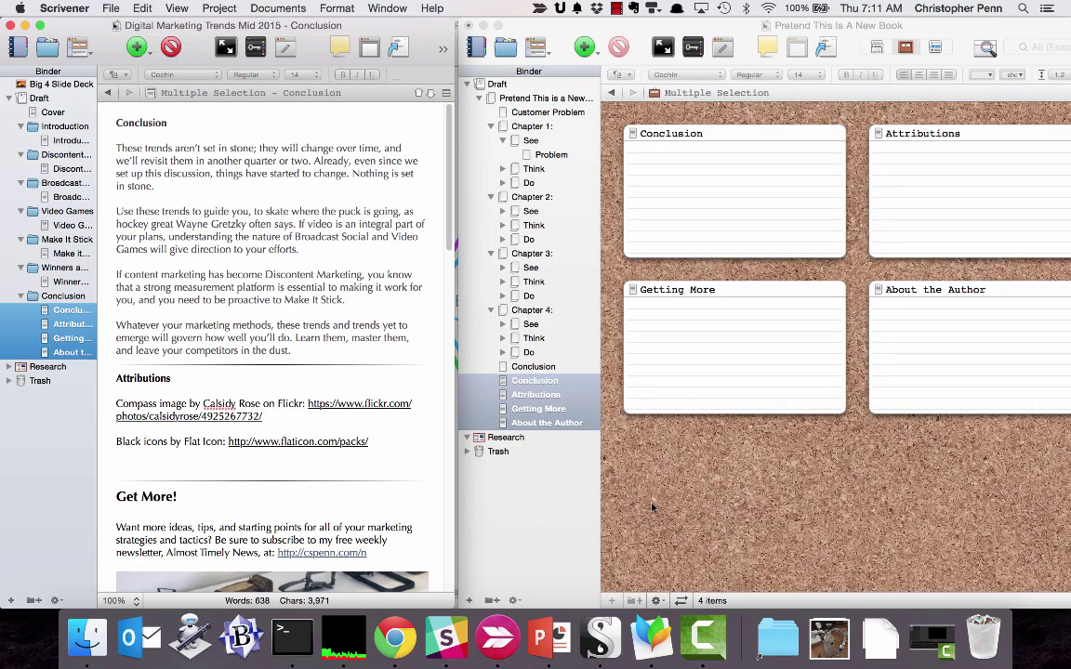
Step: Show the new project in text editor view and move its original empty Conclusion document to the trash
{"action": "left_click", "coordinate": [586, 452]}
{"action": "left_click", "coordinate": [876, 47]}
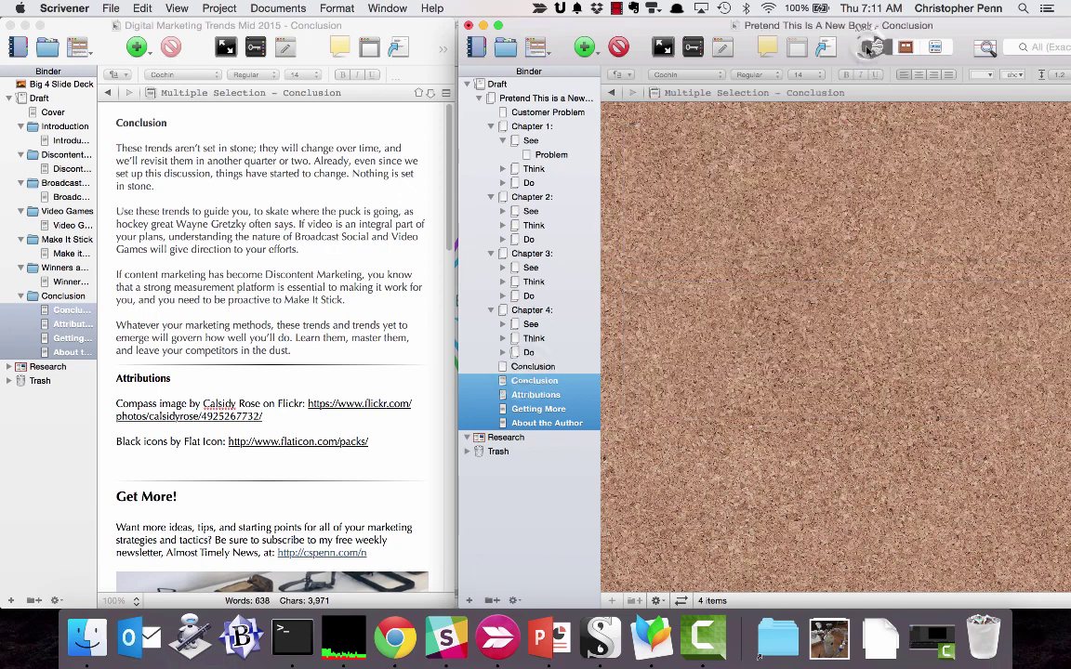
{"action": "left_click", "coordinate": [530, 368]}
{"action": "key", "text": "super+BackSpace"}
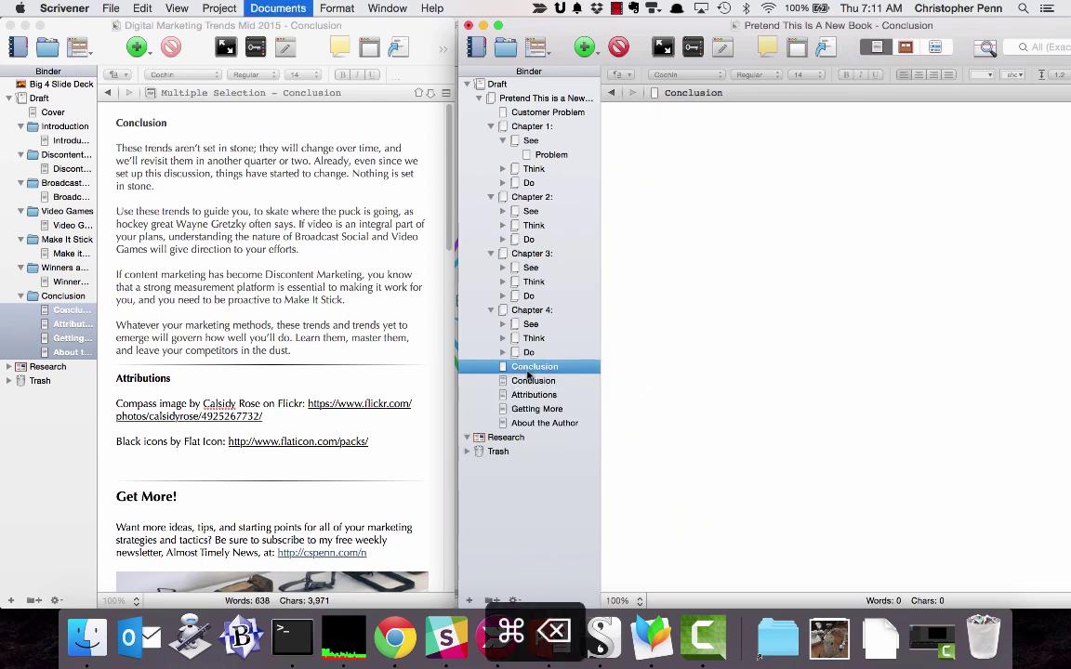
Step: View the copied Attributions, Getting More and About the Author documents and Chapter 1's Problem document, enlarging the project window
{"action": "left_click", "coordinate": [527, 381]}
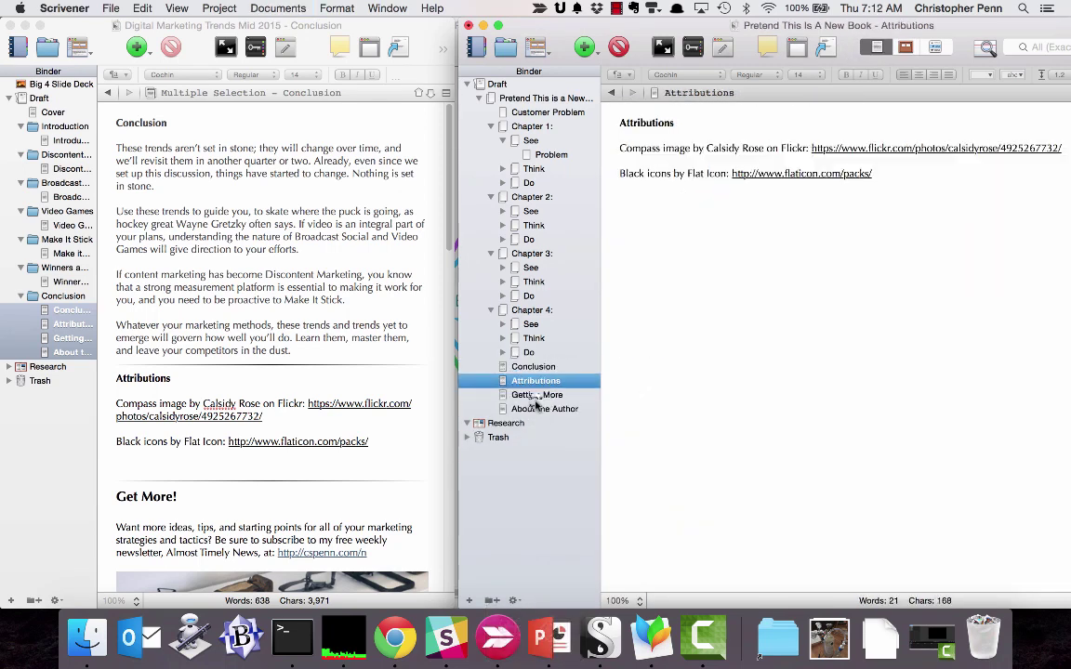
{"action": "left_click", "coordinate": [538, 395]}
{"action": "left_click", "coordinate": [549, 409]}
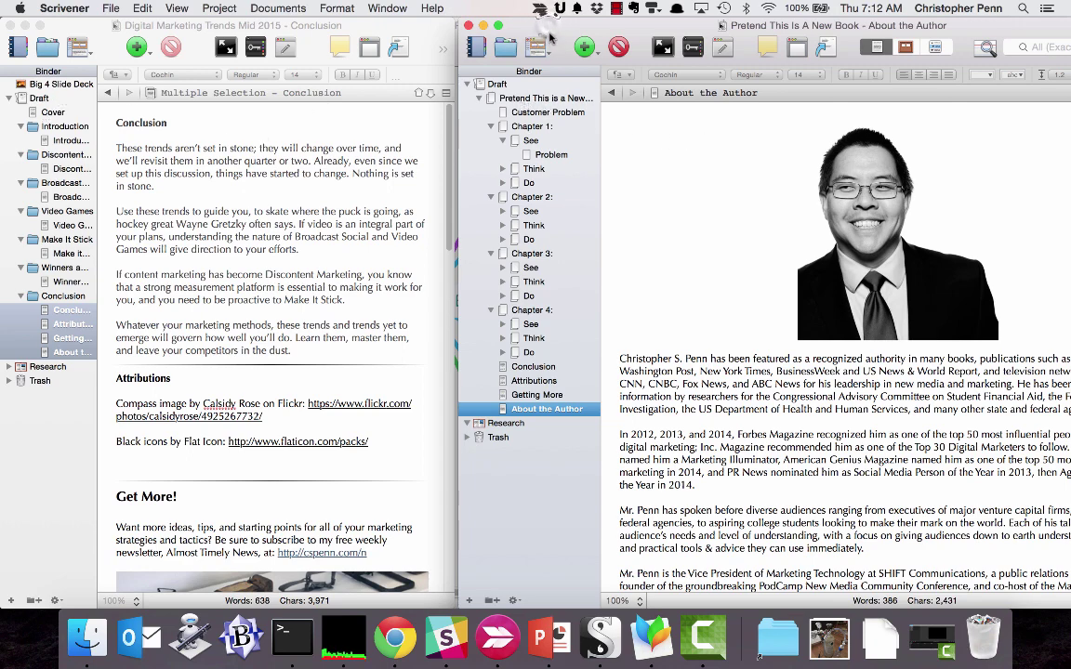
{"action": "left_click", "coordinate": [498, 25]}
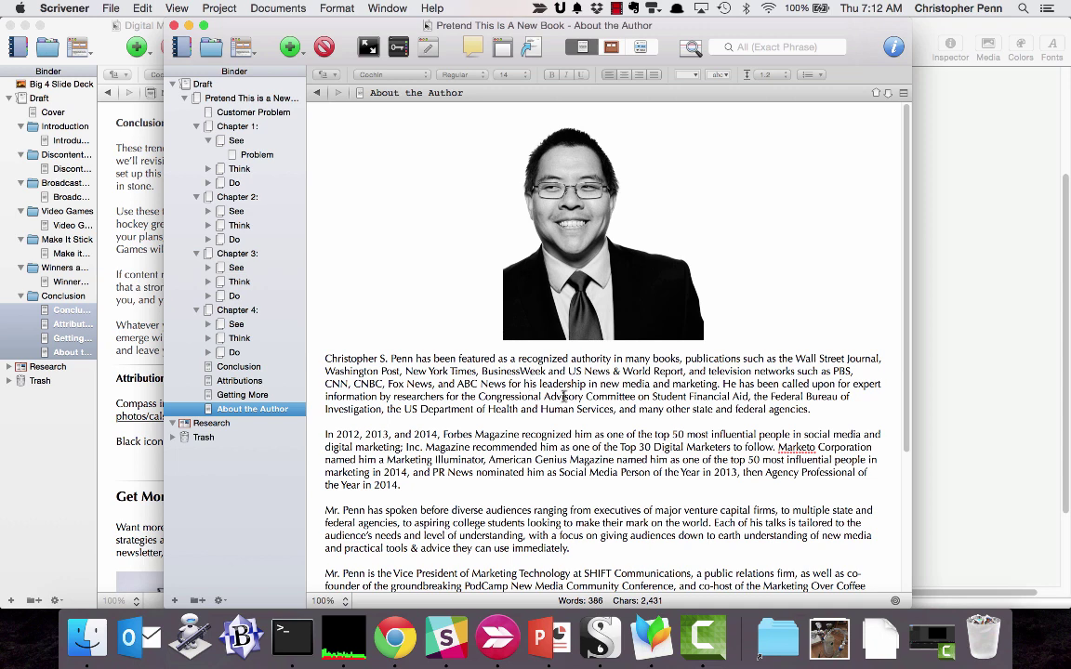
{"action": "left_click", "coordinate": [259, 156]}
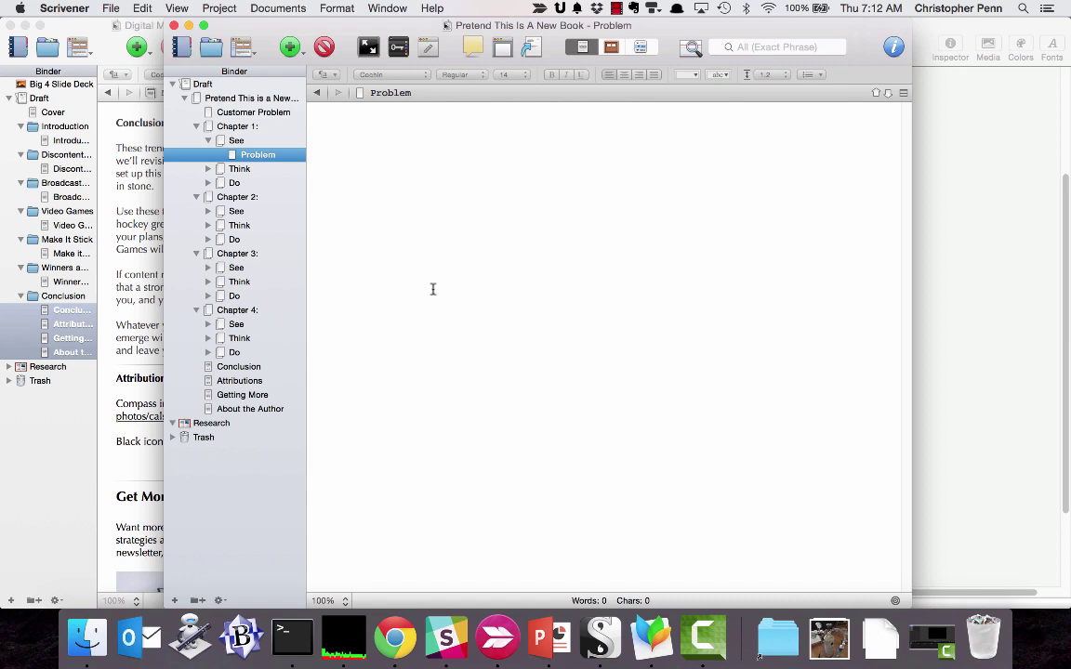
Step: Enlarge the Digital Marketing Trends Mid 2015 project window, widen its binder and view the Cover and Winners and Losers documents
{"action": "left_click", "coordinate": [140, 148]}
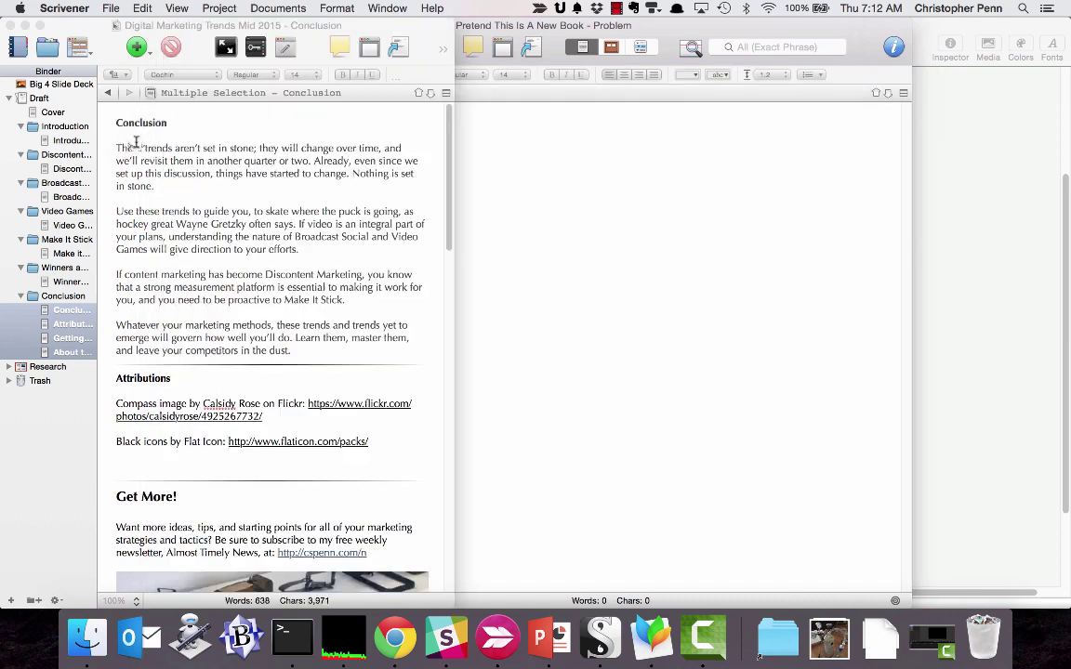
{"action": "left_click", "coordinate": [41, 25]}
{"action": "double_click", "coordinate": [626, 246]}
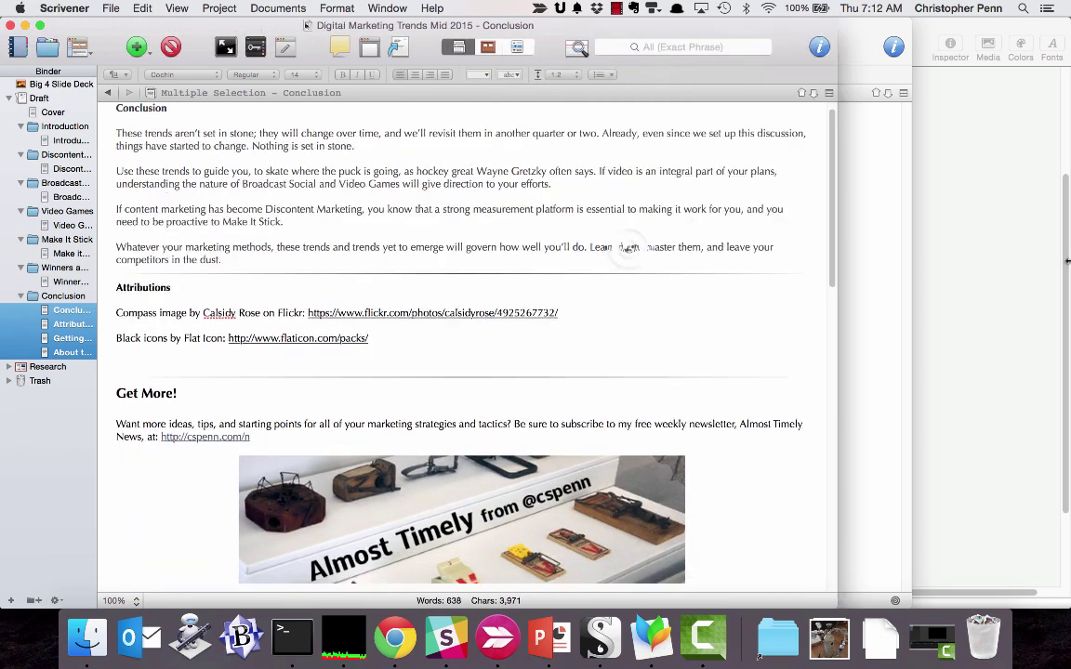
{"action": "left_click", "coordinate": [53, 111]}
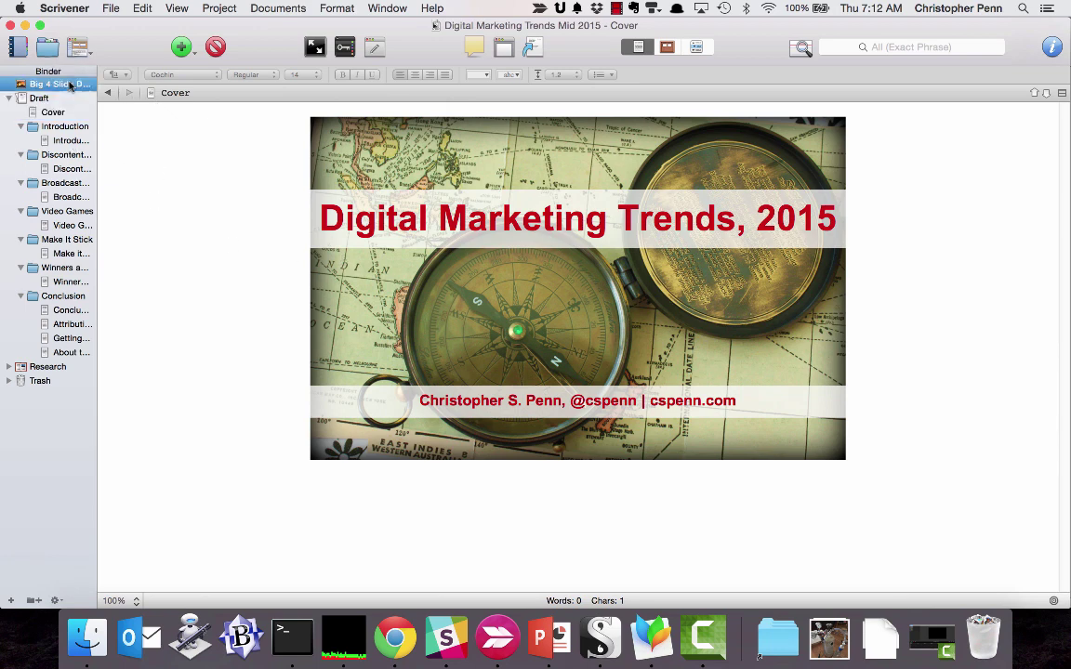
{"action": "left_click_drag", "start_coordinate": [70, 86], "coordinate": [152, 282]}
{"action": "left_click", "coordinate": [411, 191]}
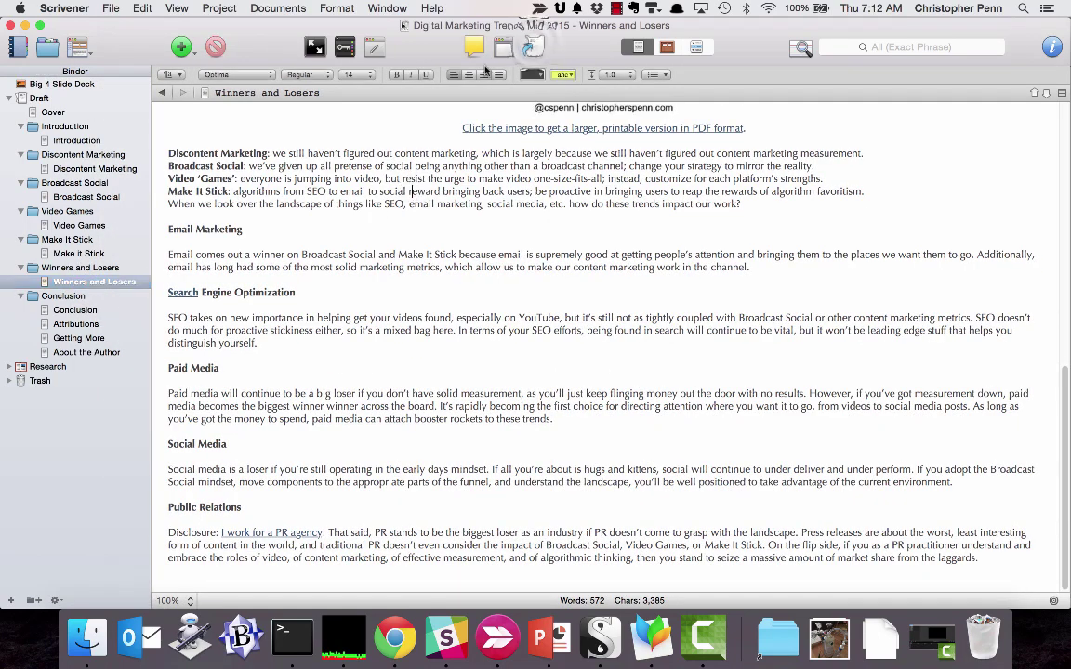
Step: Open the Compile settings of the Digital Marketing Trends project and review the available format presets and output file types
{"action": "left_click", "coordinate": [533, 47]}
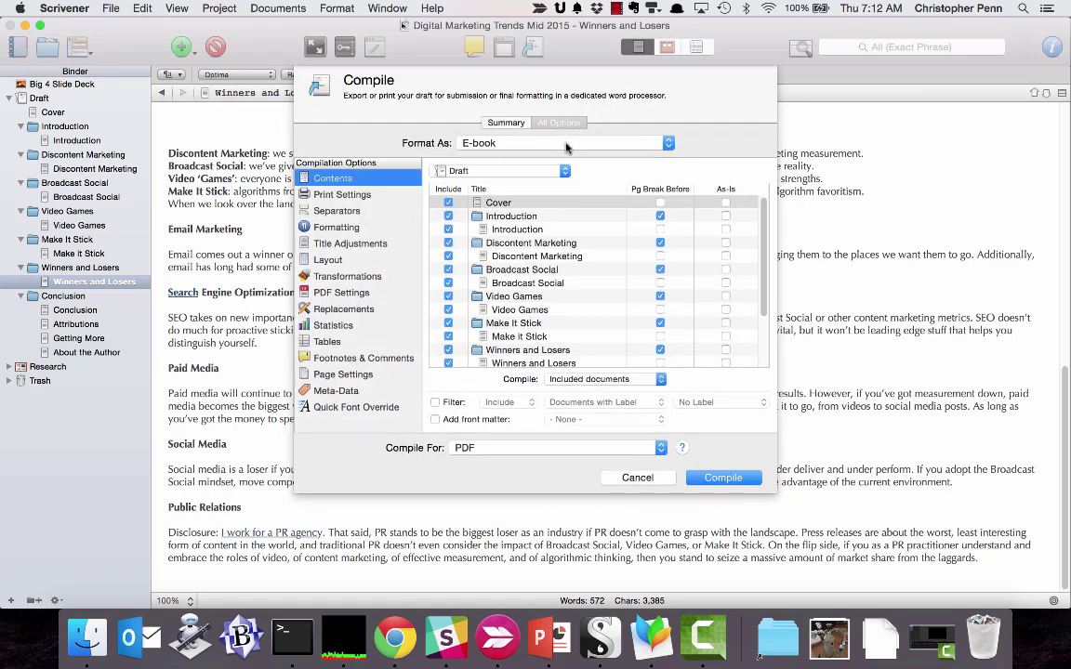
{"action": "left_click", "coordinate": [513, 140]}
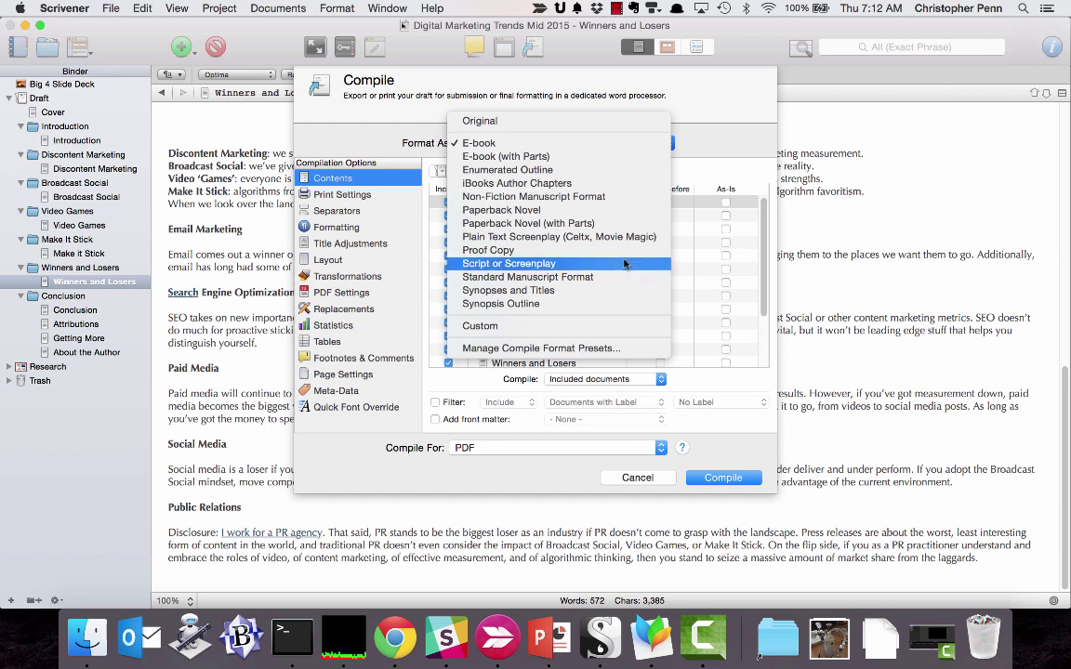
{"action": "left_click", "coordinate": [490, 413]}
{"action": "left_click", "coordinate": [546, 449]}
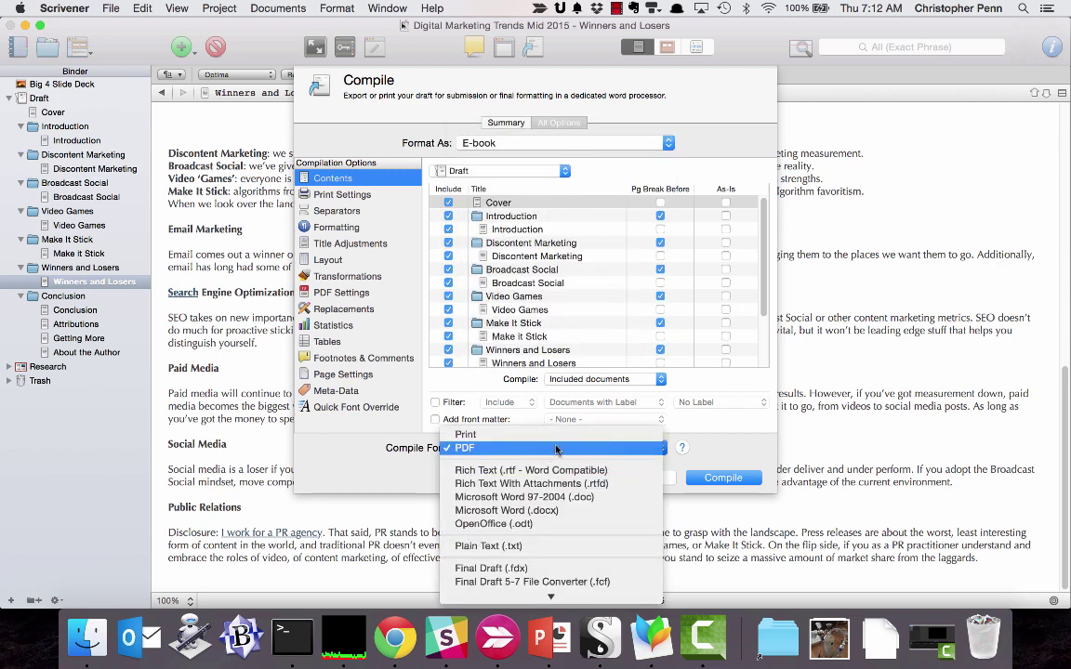
{"action": "scroll", "coordinate": [523, 576], "scroll_direction": "down", "scroll_amount": 5}
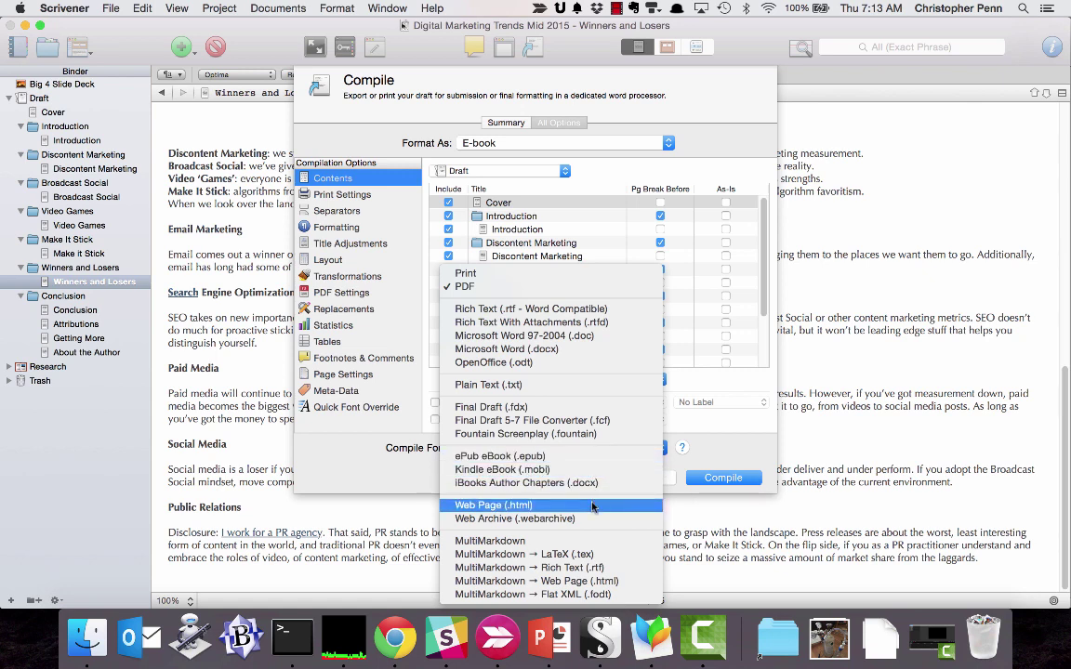
{"action": "left_click", "coordinate": [760, 455]}
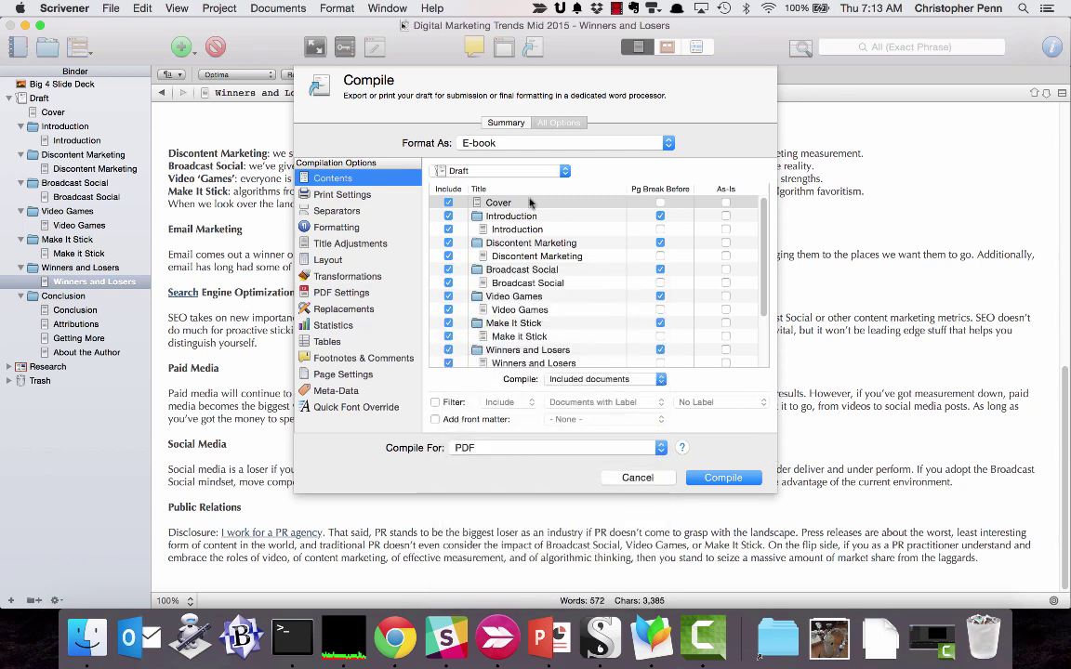
Step: Set the compile output to Kindle eBook (.mobi) and go through the page-break settings in the contents list
{"action": "left_click", "coordinate": [511, 449]}
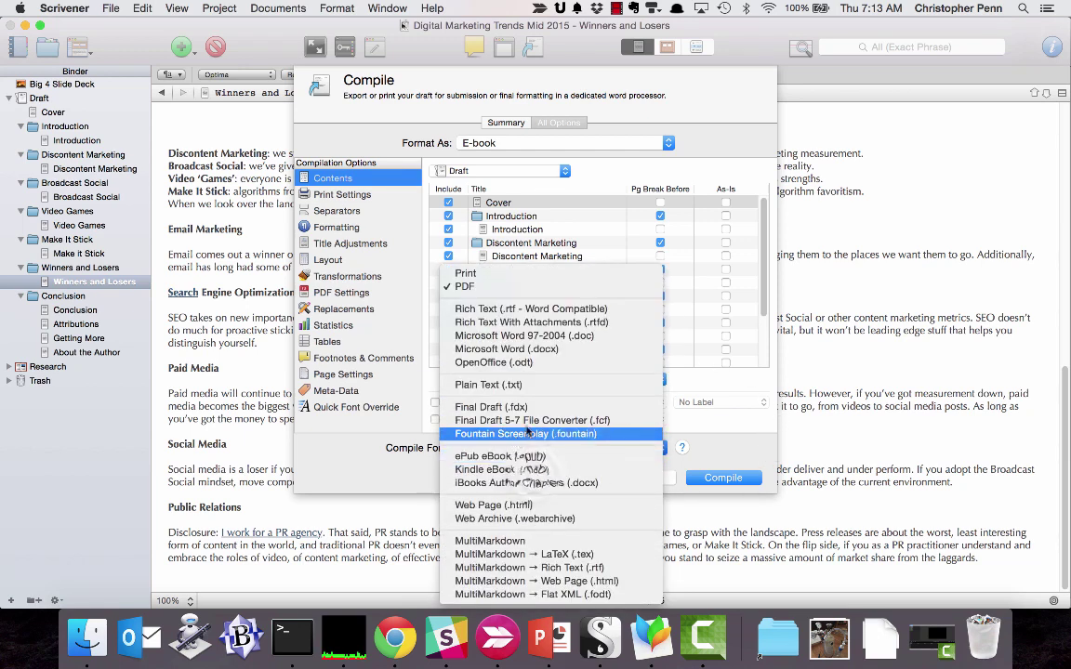
{"action": "left_click", "coordinate": [538, 473]}
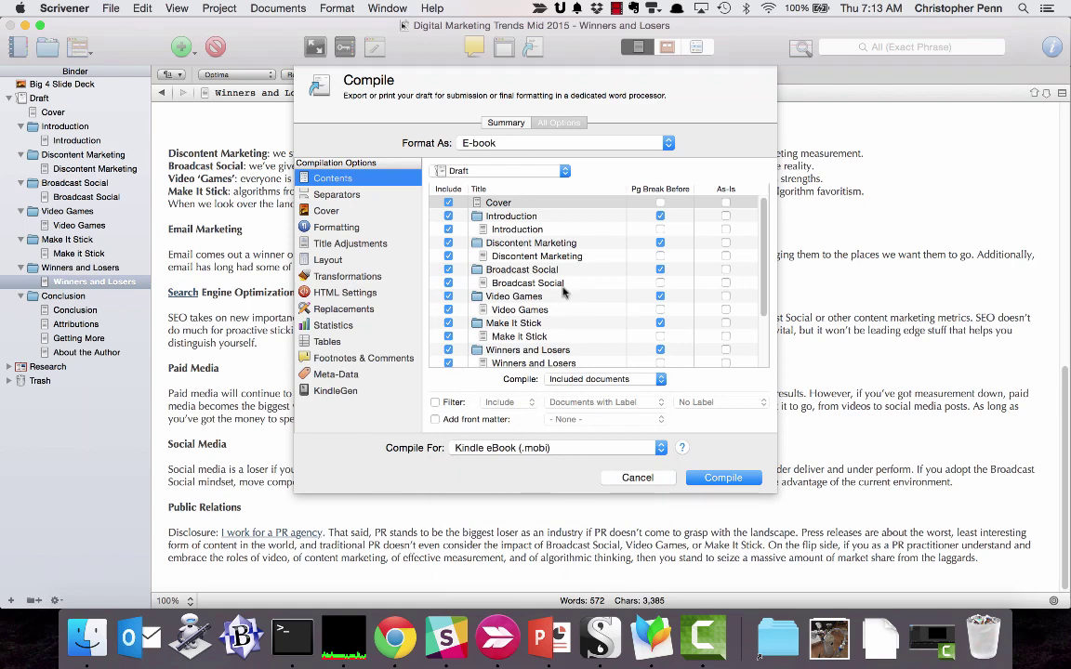
{"action": "left_click", "coordinate": [660, 216]}
{"action": "scroll", "coordinate": [665, 310], "scroll_direction": "down", "scroll_amount": 3}
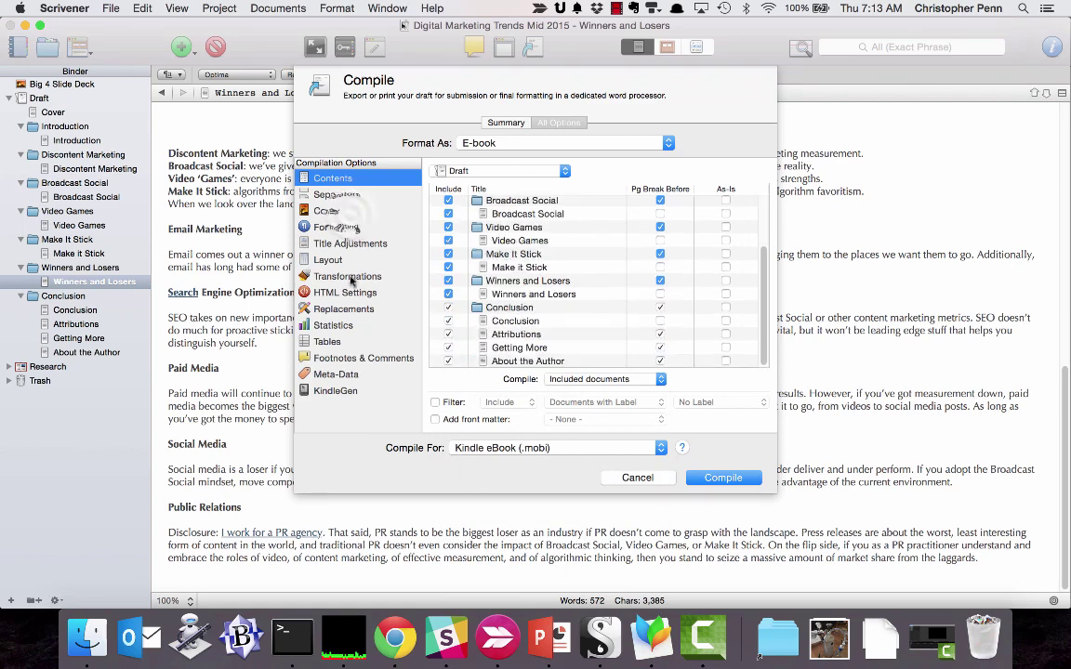
Step: Choose Big 4 Slide Deck as the cover image for the Kindle eBook
{"action": "left_click", "coordinate": [335, 211]}
{"action": "left_click", "coordinate": [692, 192]}
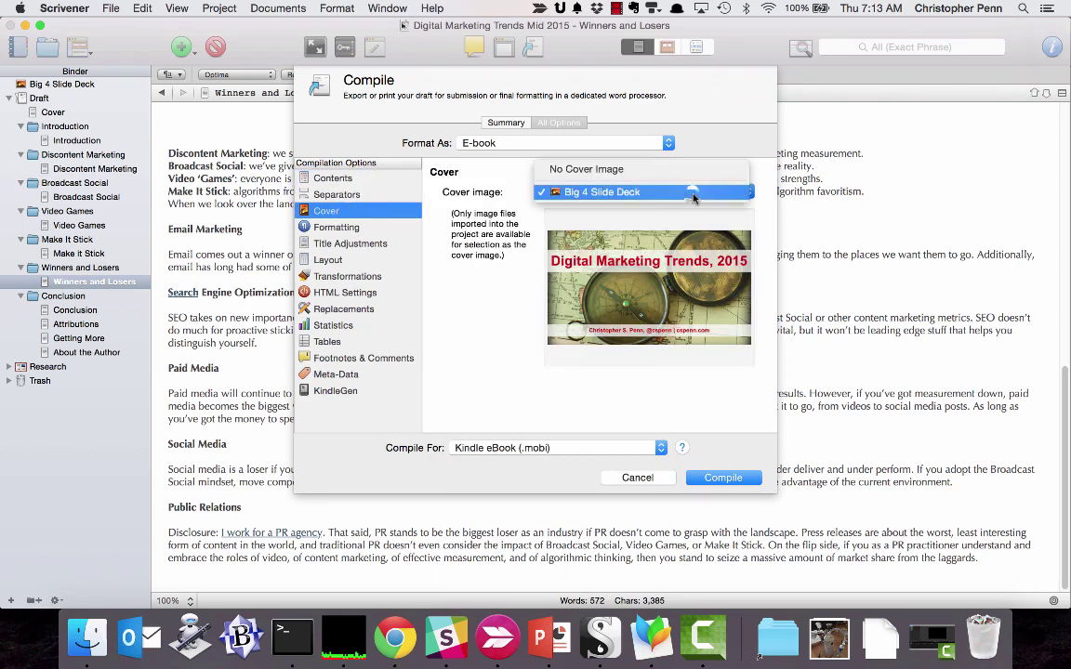
{"action": "left_click", "coordinate": [693, 192]}
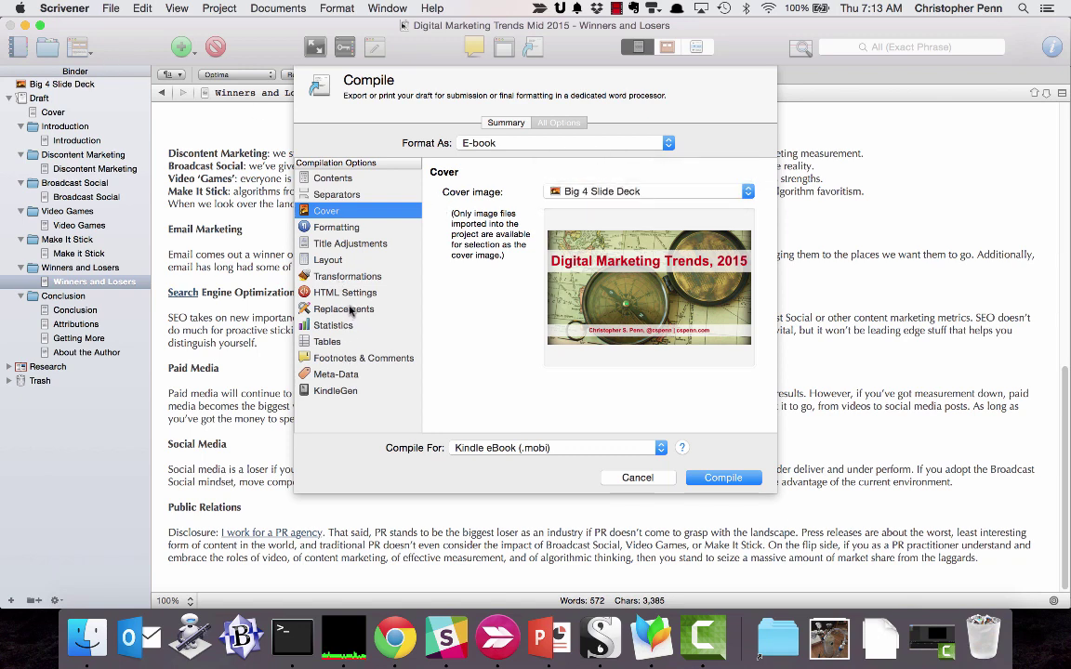
Step: Check the title adjustment and layout options, and compile the book to the Desktop as Digital Marketing Trends Mid 2015.mobi
{"action": "left_click", "coordinate": [351, 245]}
{"action": "left_click", "coordinate": [347, 261]}
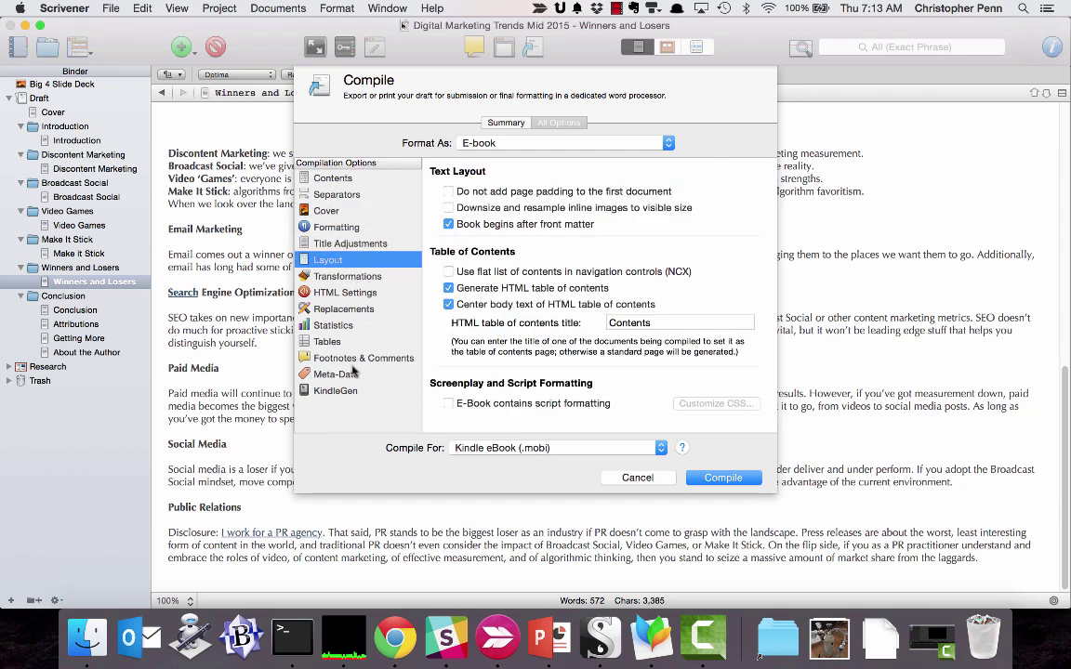
{"action": "left_click", "coordinate": [735, 482]}
{"action": "left_click", "coordinate": [734, 480]}
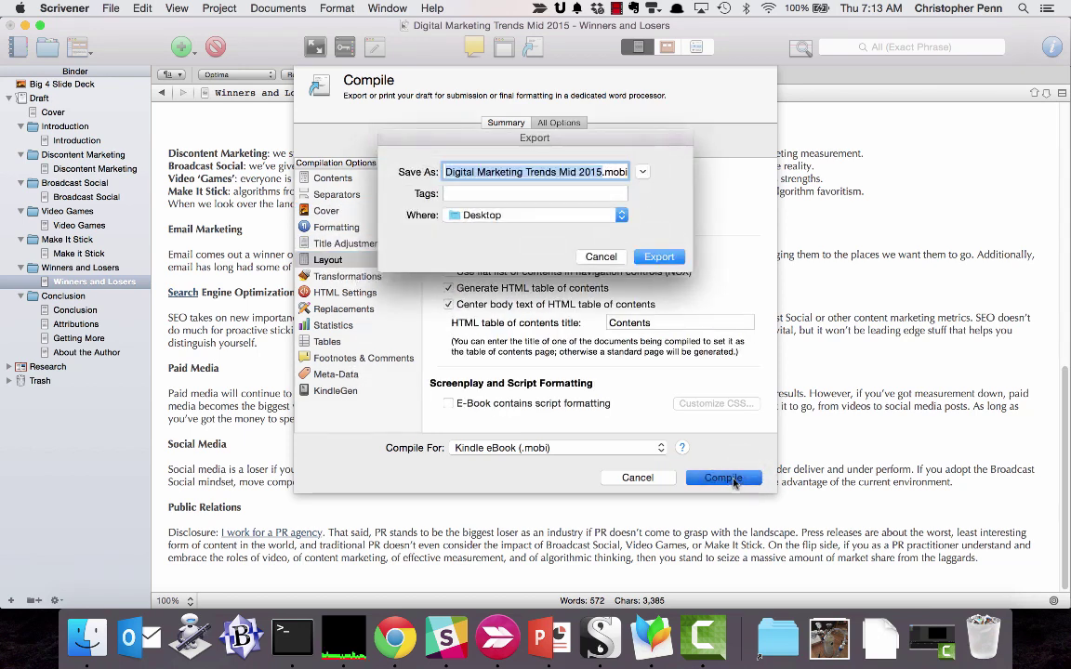
{"action": "left_click", "coordinate": [662, 255]}
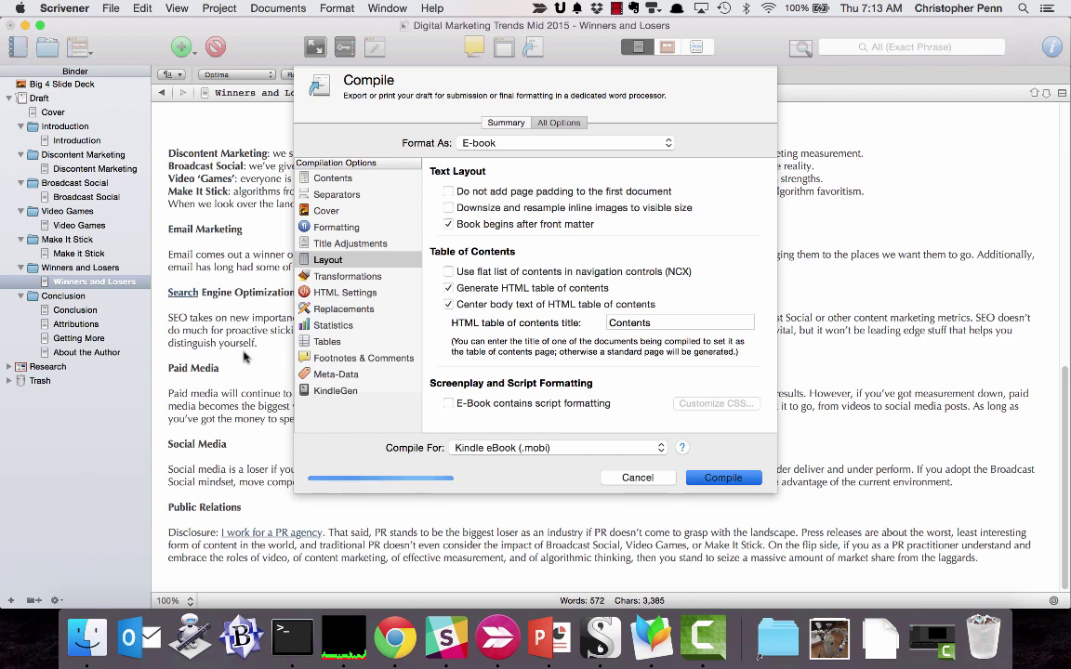
Step: Switch to Evernote, view the collected notes and return to the previous application
{"action": "key", "text": "alt+space"}
{"action": "type", "text": "ever"}
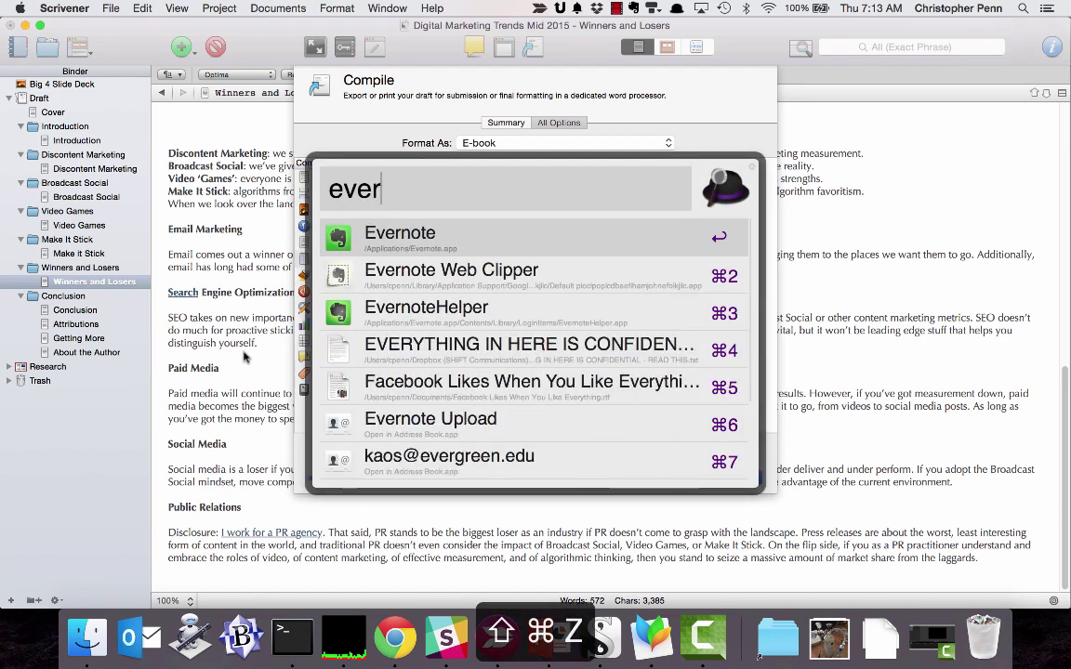
{"action": "key", "text": "Return"}
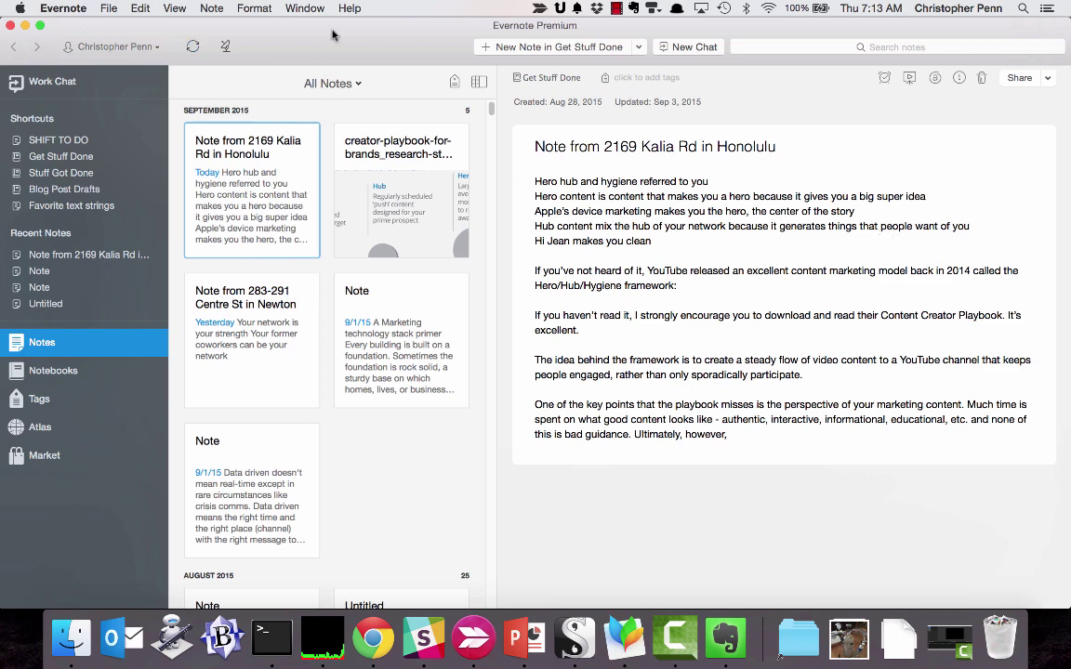
{"action": "key", "text": "super+Tab"}
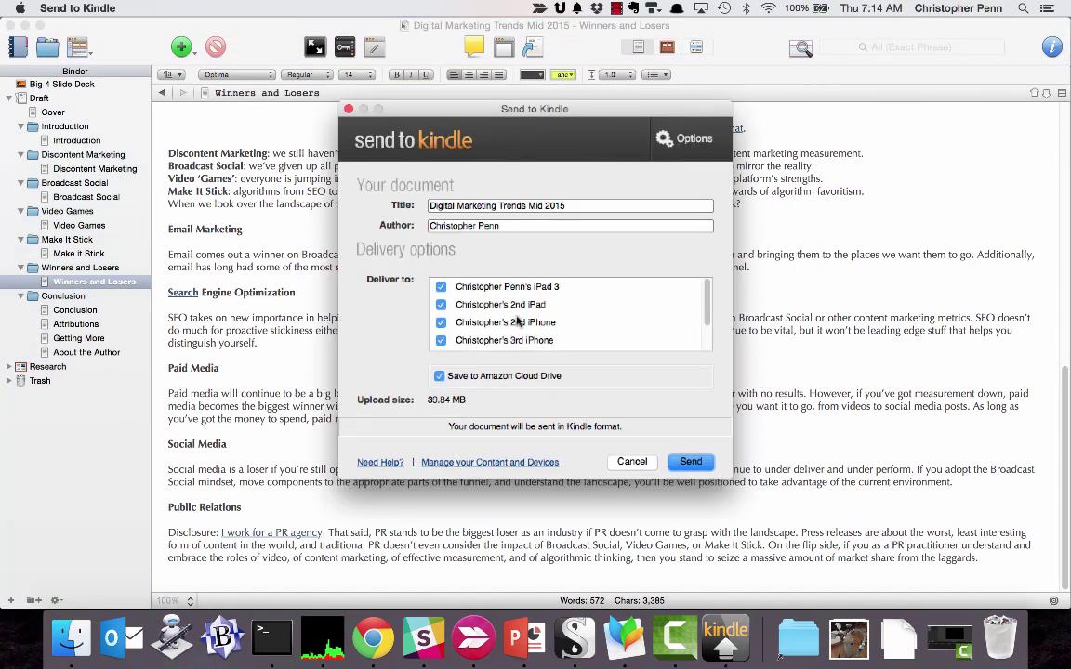
Step: Cancel the Send to Kindle delivery and page through the compiled book in Kindle from its contents page into Chapter Two
{"action": "left_click", "coordinate": [630, 461]}
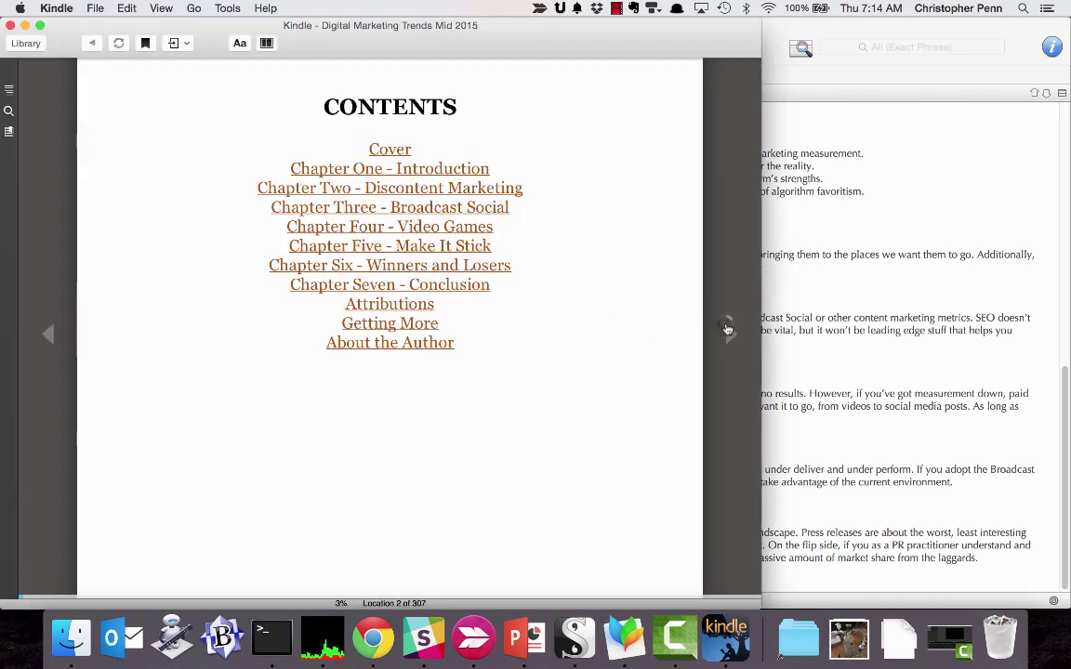
{"action": "left_click", "coordinate": [732, 337]}
{"action": "left_click", "coordinate": [731, 338]}
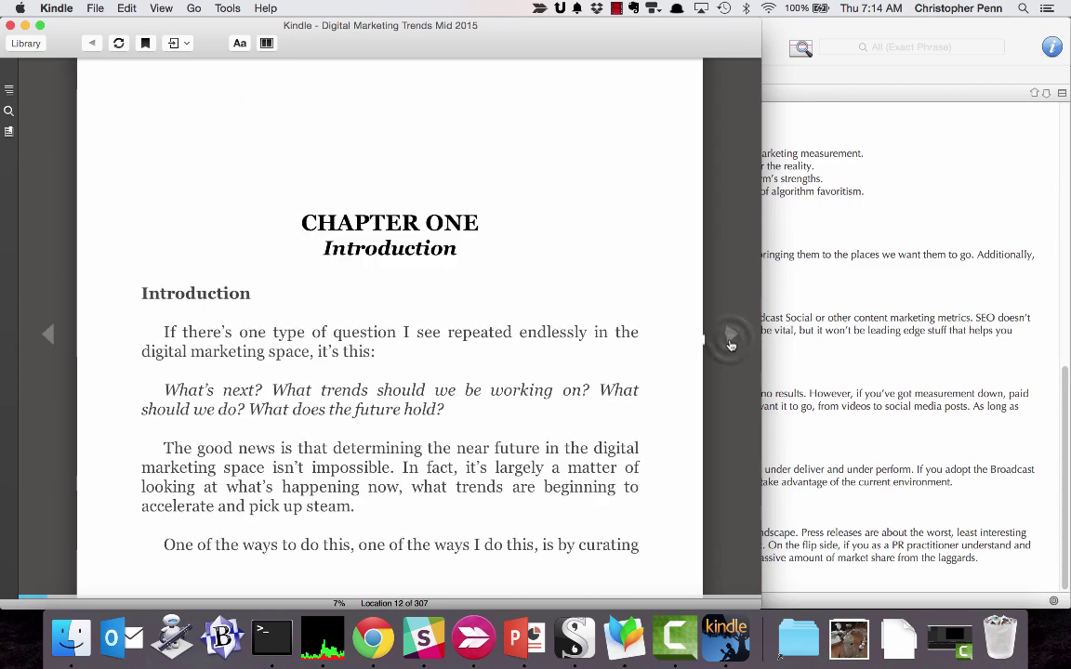
{"action": "left_click", "coordinate": [731, 342]}
{"action": "left_click", "coordinate": [731, 344]}
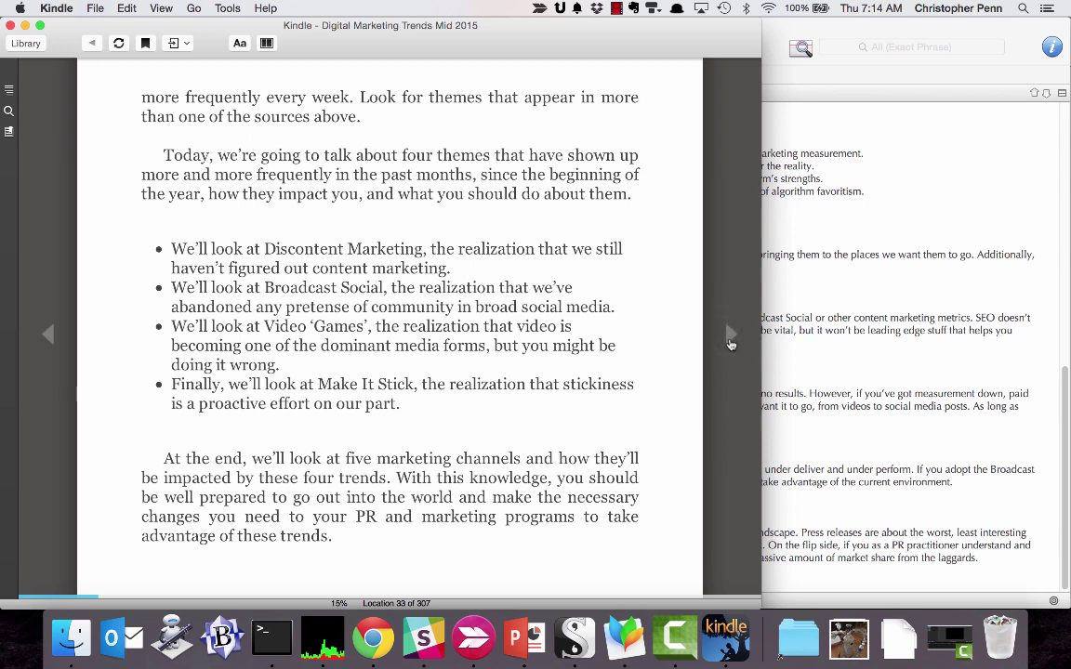
{"action": "left_click", "coordinate": [730, 342]}
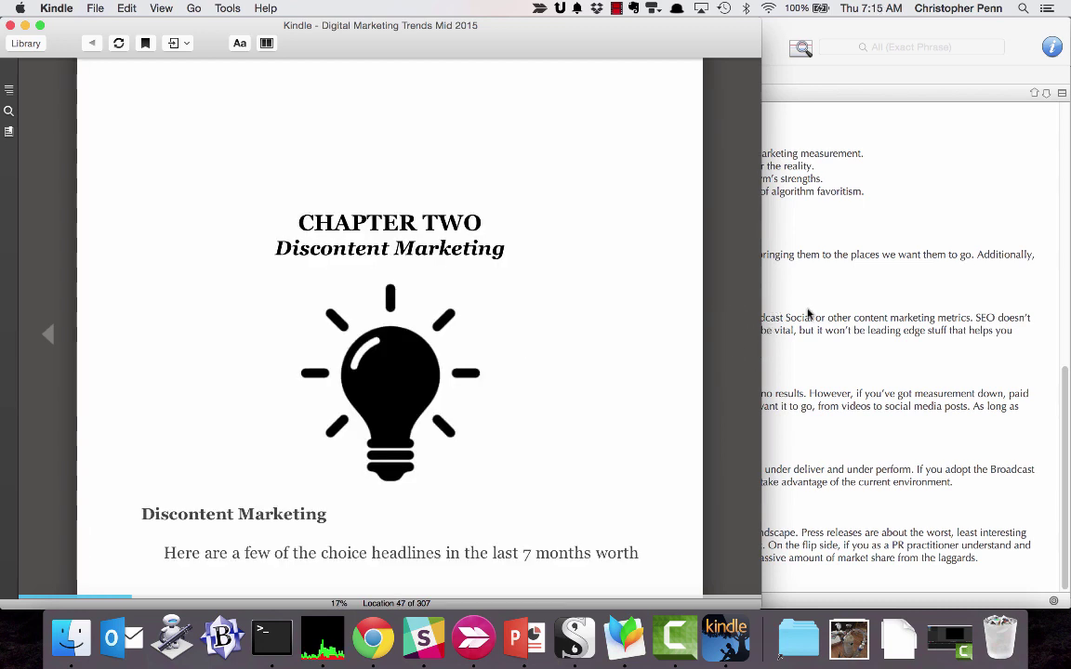
{"action": "left_click", "coordinate": [729, 342]}
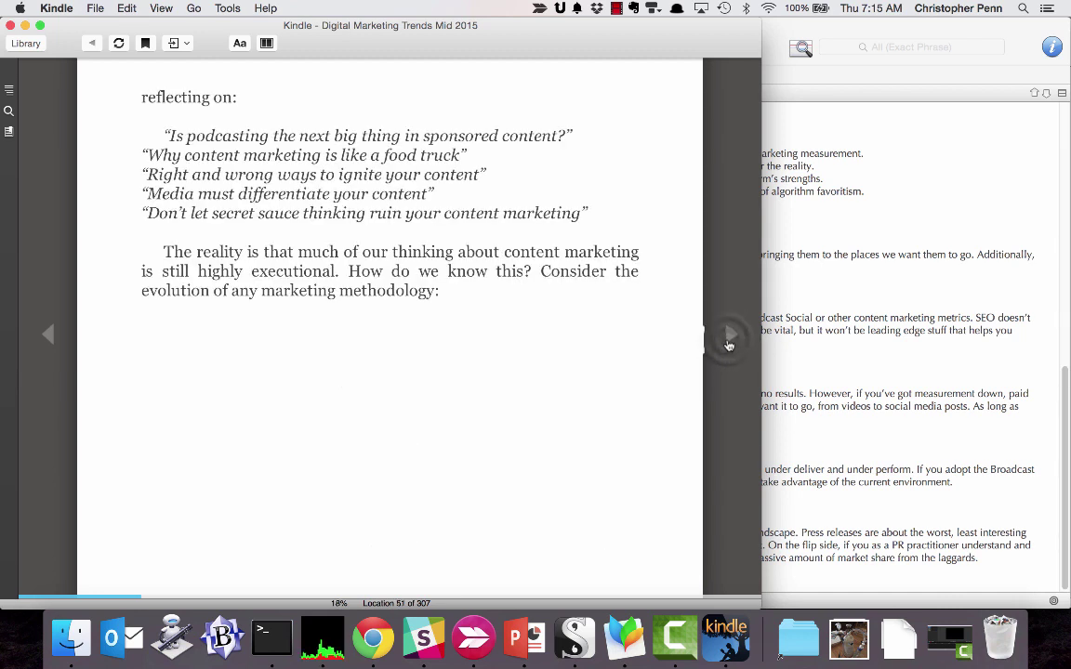
{"action": "left_click", "coordinate": [730, 342]}
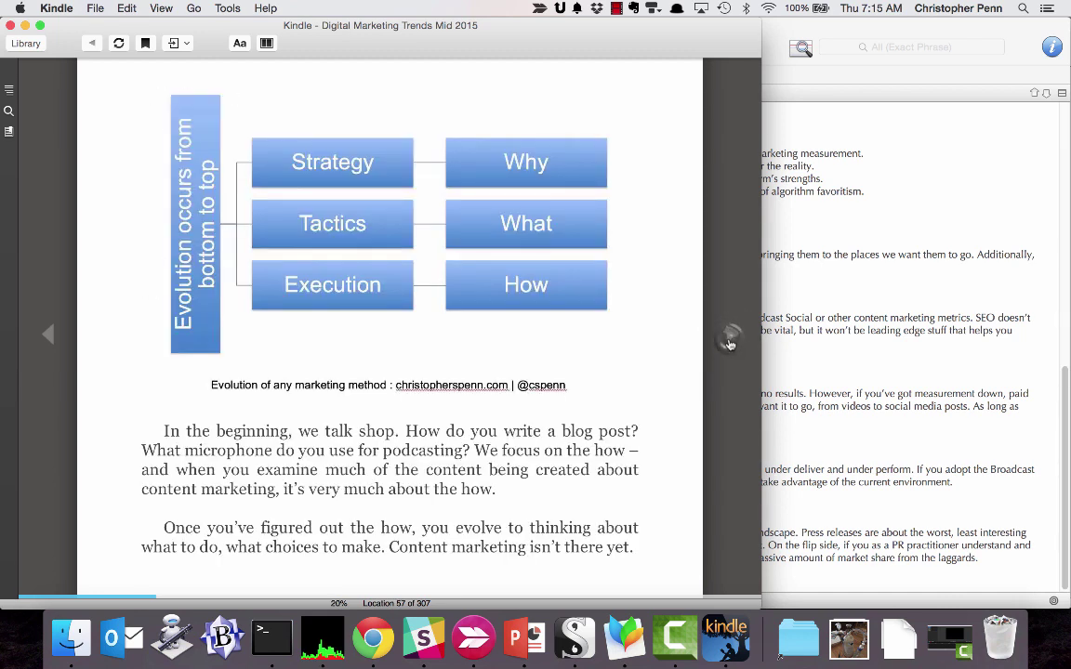
{"action": "left_click", "coordinate": [729, 342]}
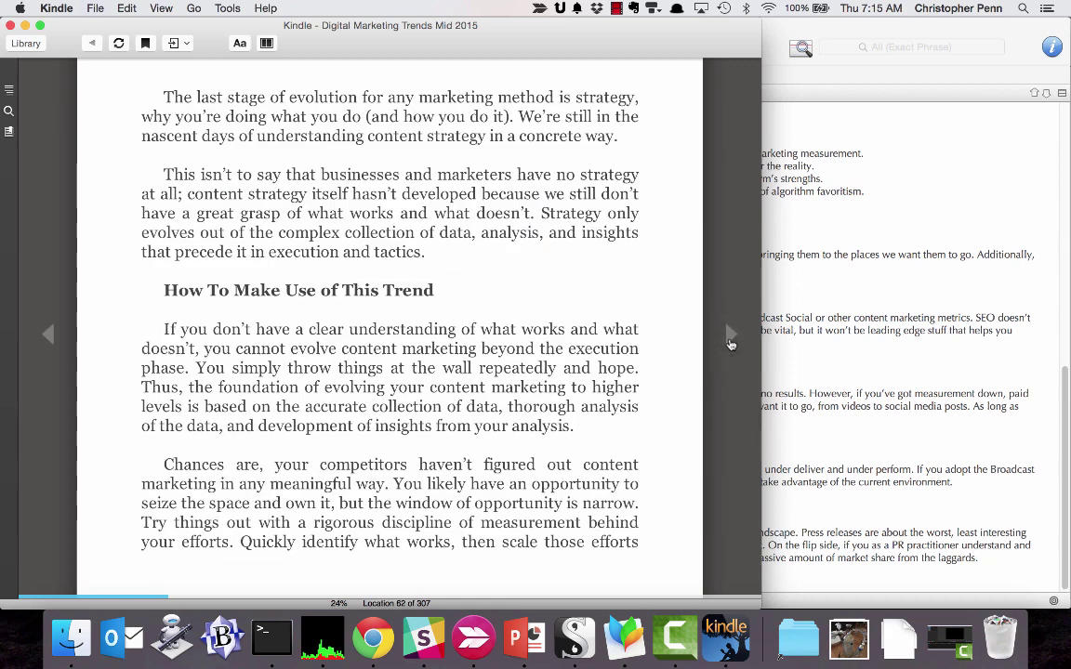
{"action": "left_click", "coordinate": [732, 343]}
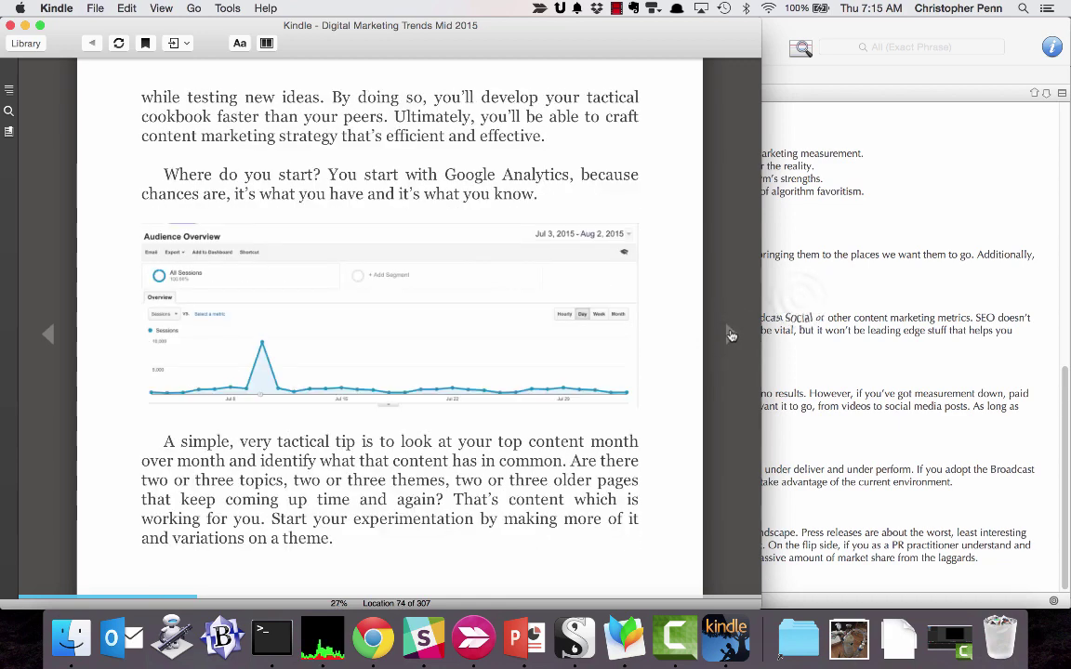
Step: Switch to Scrivener, open the recent project Almost Timely 8 30 15 and view its newsletter, This Week in Marketing and advertisement documents
{"action": "key", "text": "super+Tab"}
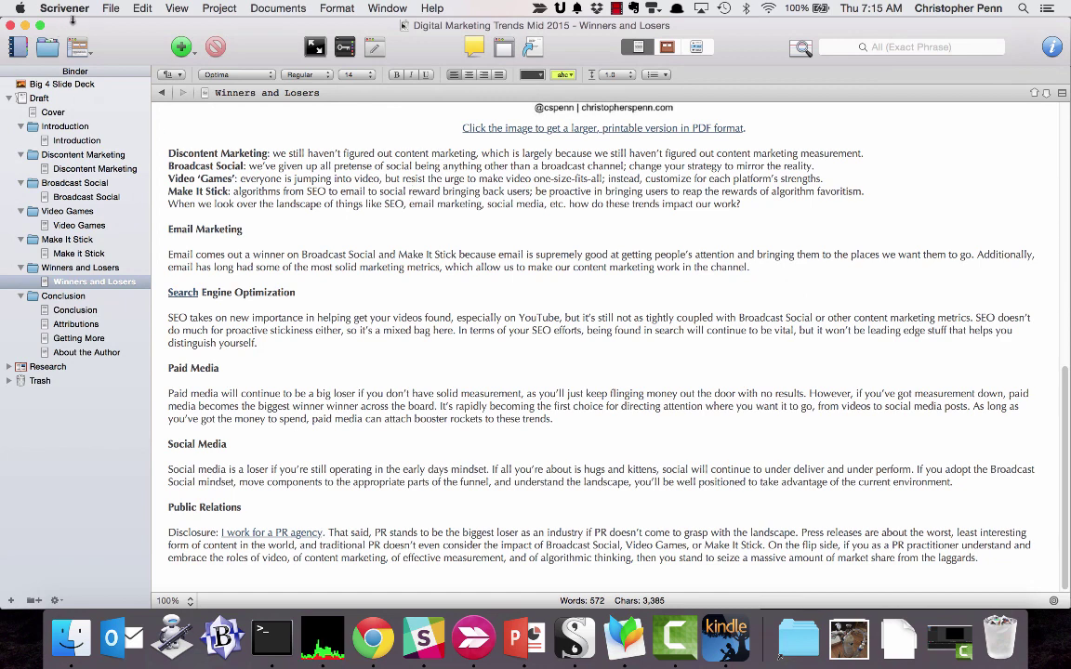
{"action": "left_click", "coordinate": [111, 7]}
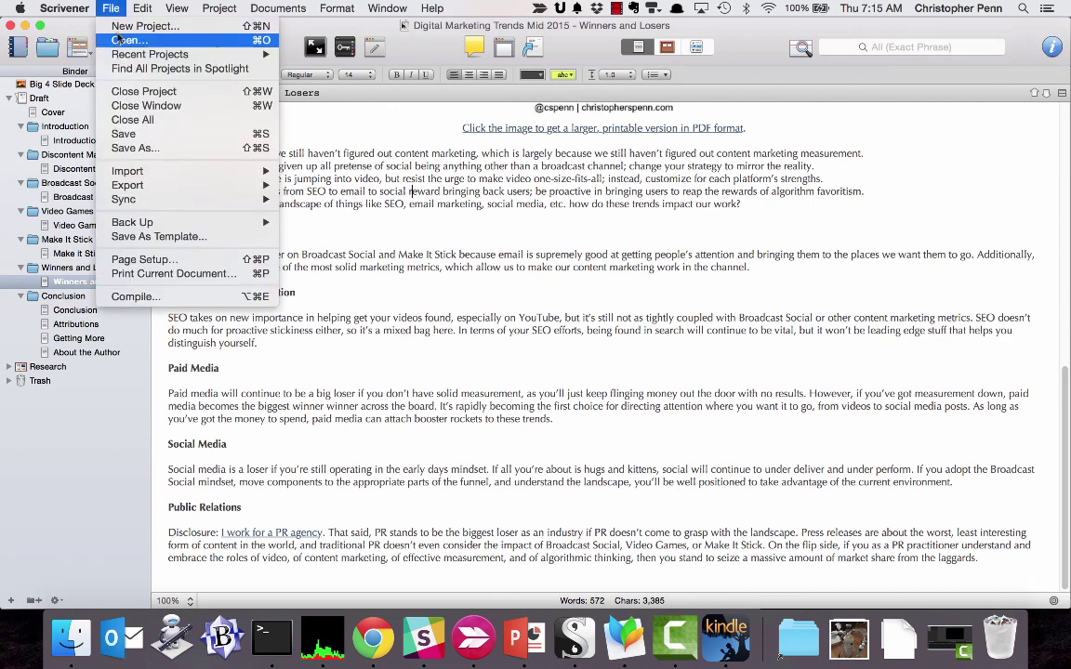
{"action": "mouse_move", "coordinate": [127, 57]}
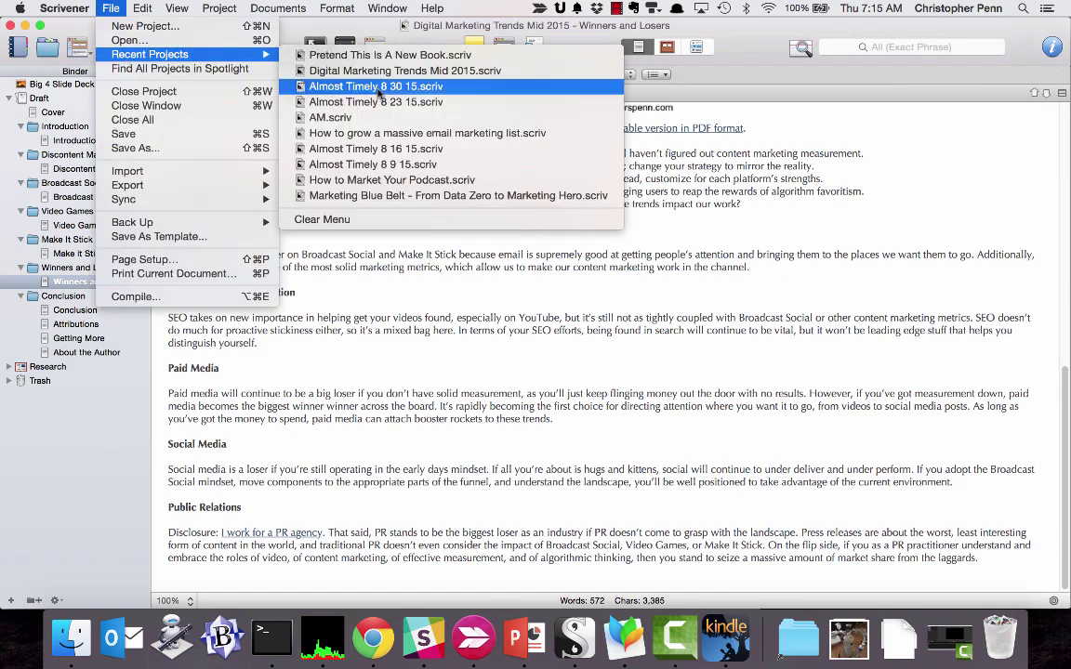
{"action": "left_click", "coordinate": [398, 246]}
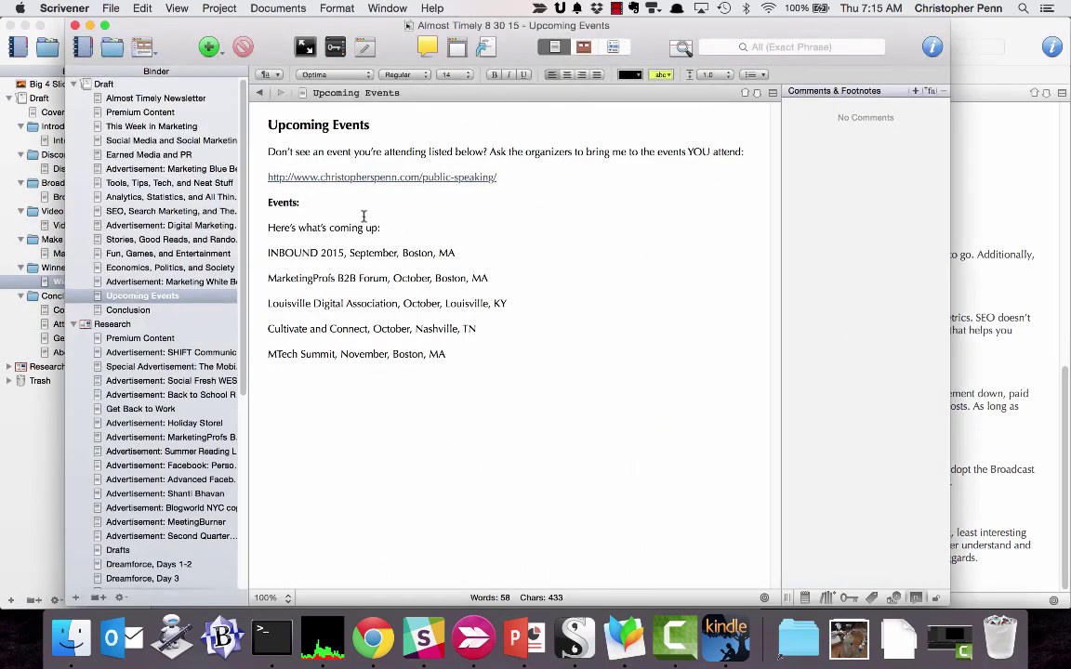
{"action": "left_click", "coordinate": [180, 98]}
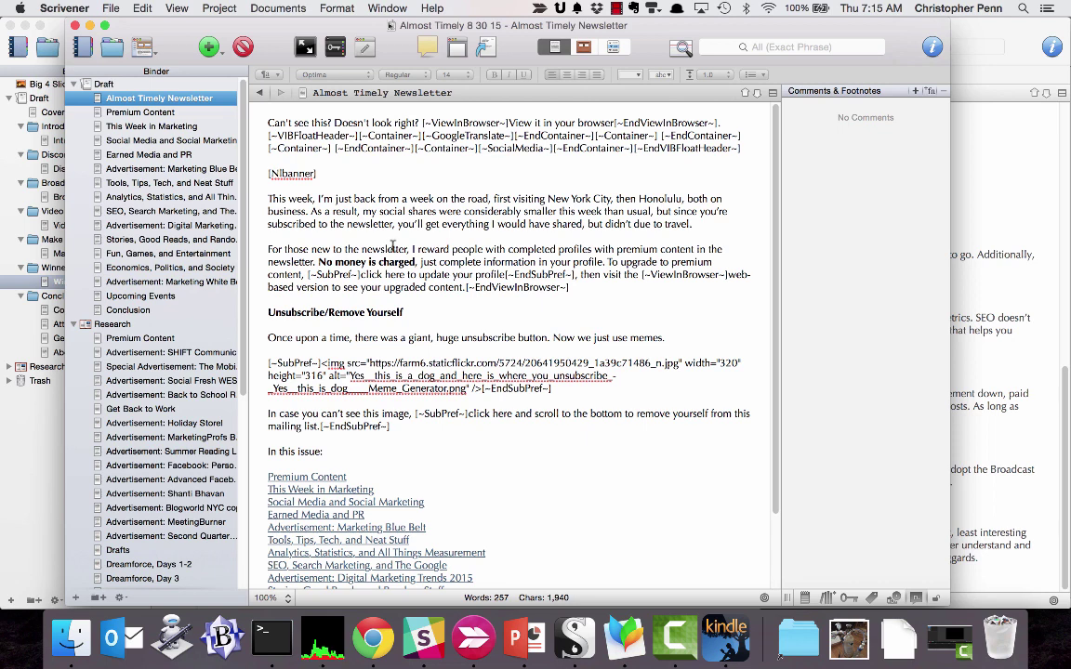
{"action": "left_click", "coordinate": [141, 125]}
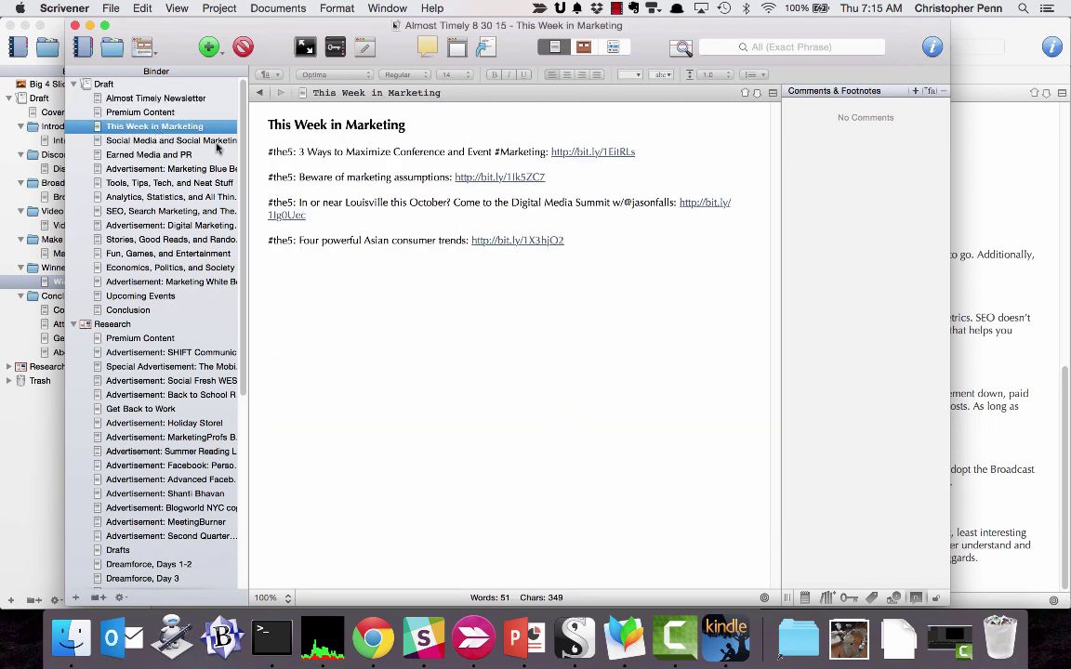
{"action": "left_click", "coordinate": [172, 169]}
{"action": "left_click", "coordinate": [185, 226]}
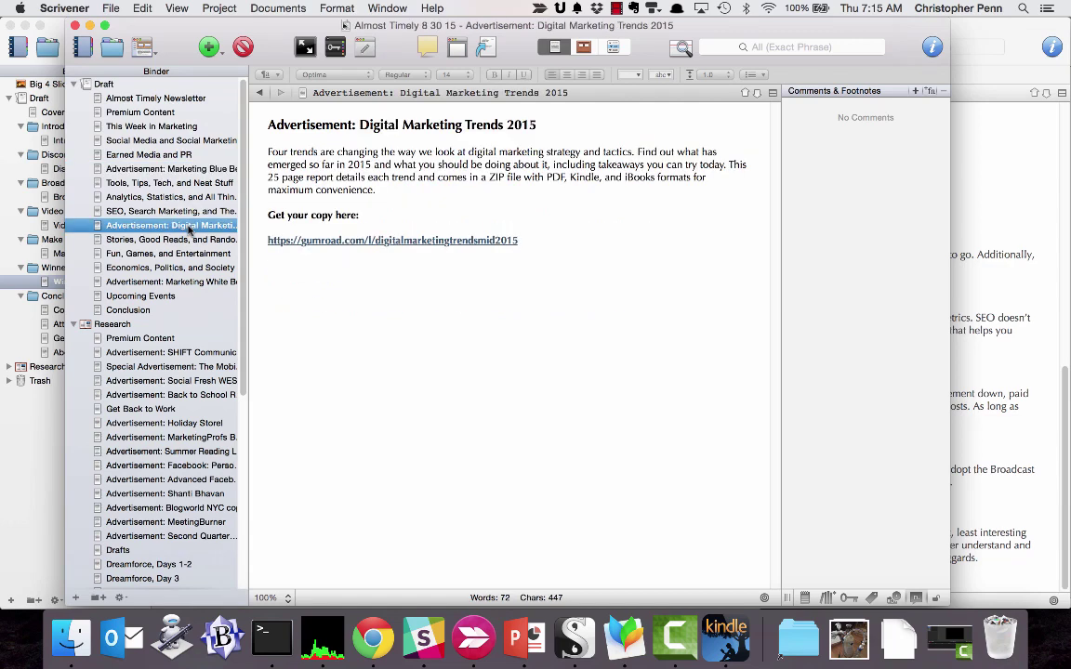
Step: Compile the Almost Timely 8 30 15 draft as a Web Page (.html) with the Original format and export it
{"action": "left_click", "coordinate": [483, 44]}
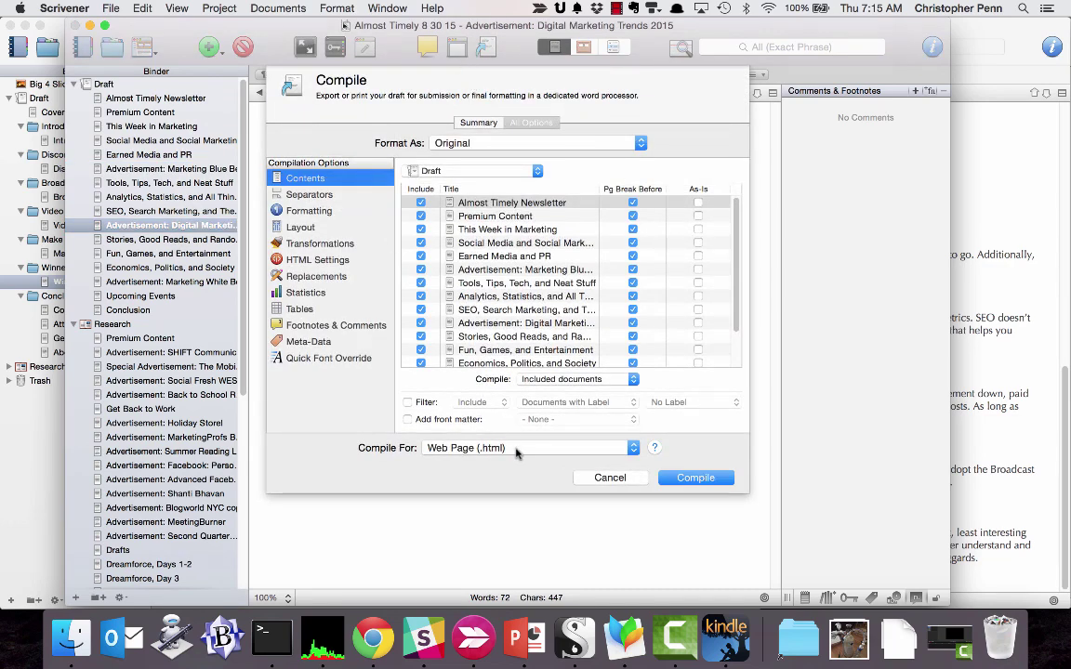
{"action": "left_click", "coordinate": [693, 477]}
{"action": "left_click", "coordinate": [651, 257]}
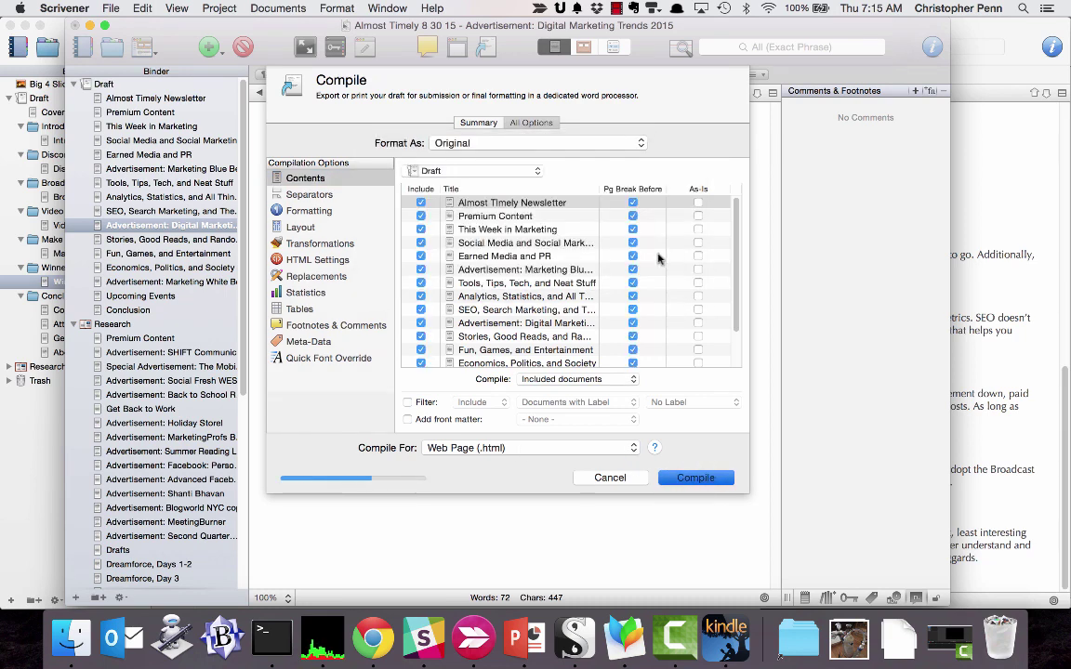